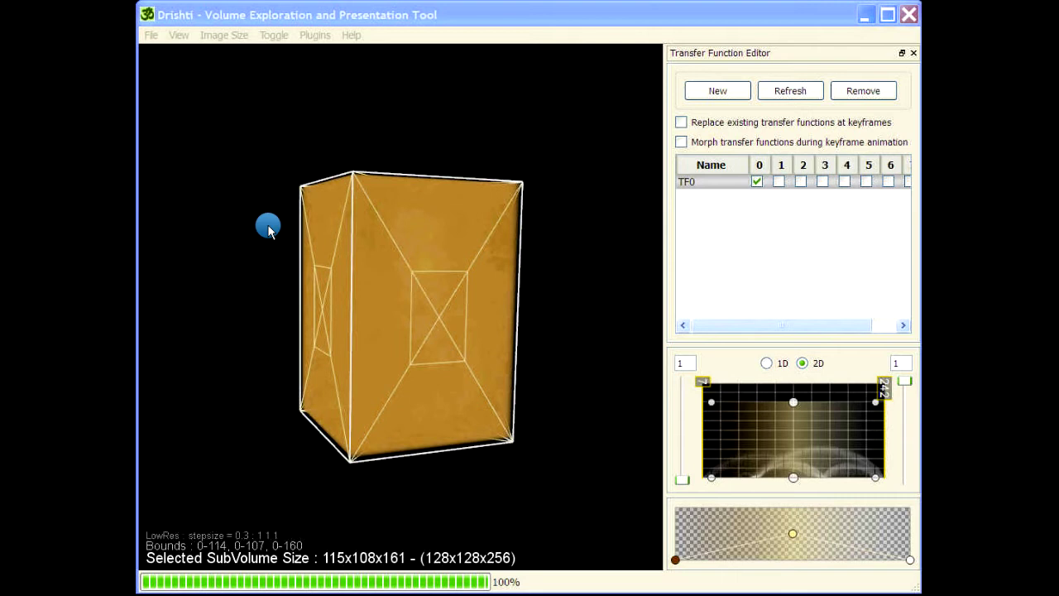
Switch the volume to high-resolution rendering and widen the Transfer Function Editor panel
left_click_drag(260, 286, 510, 184)
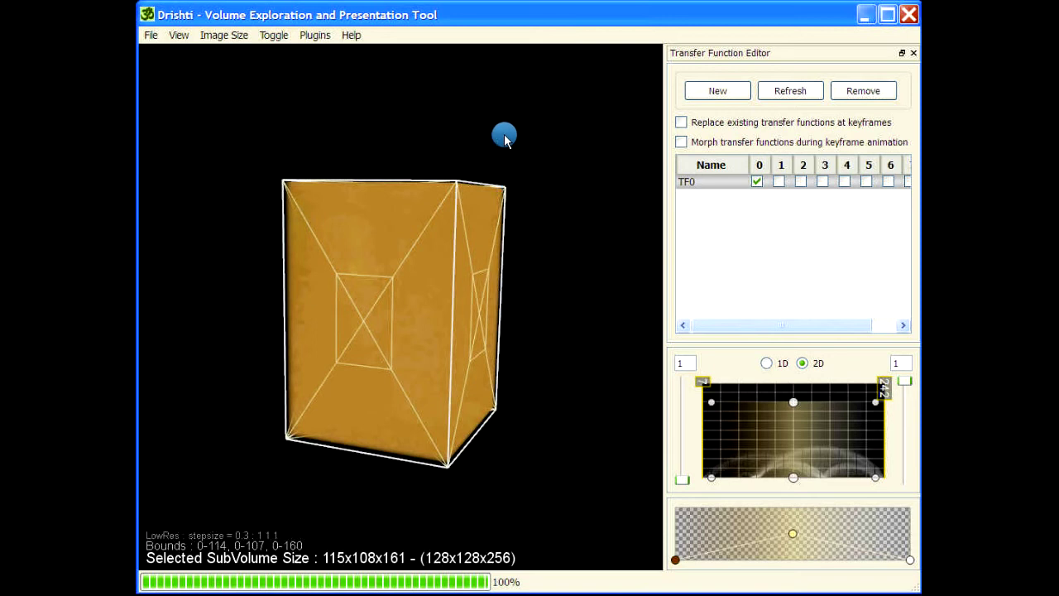
key("F2")
left_click_drag(353, 381, 418, 358)
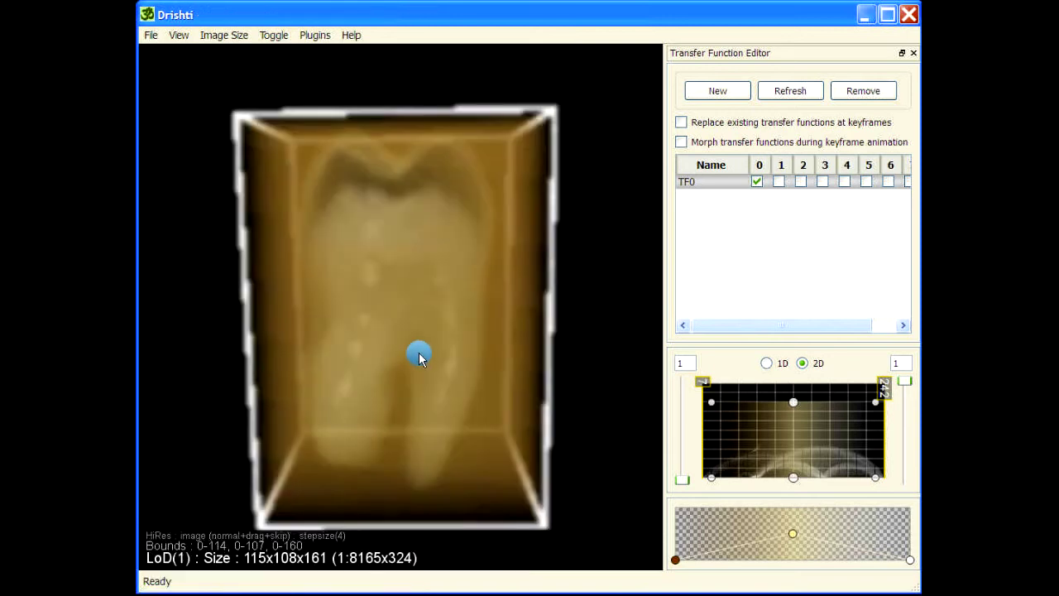
scroll(418, 357, "down", 5)
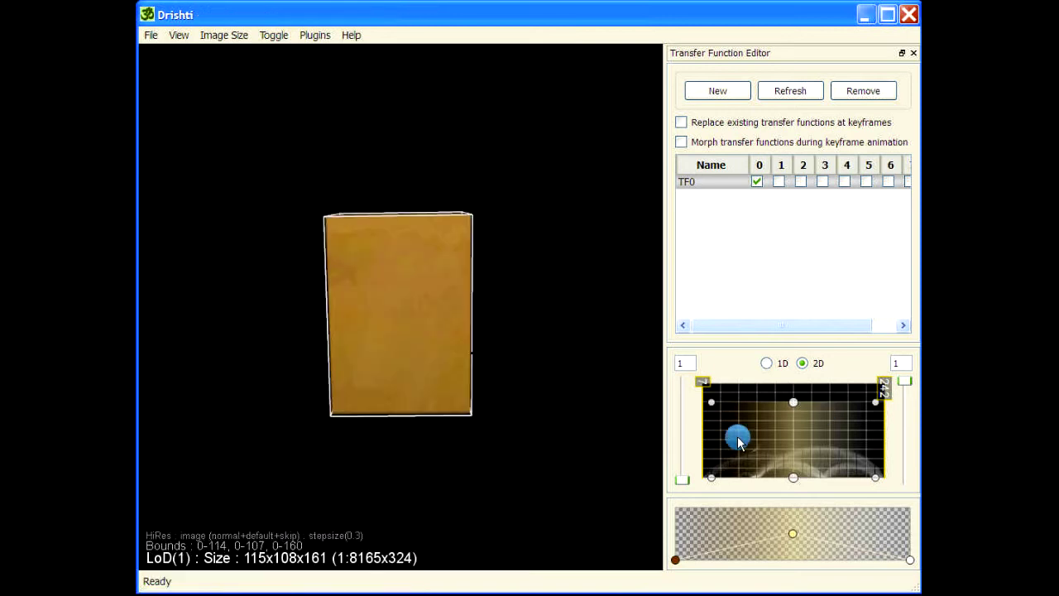
left_click_drag(663, 345, 590, 347)
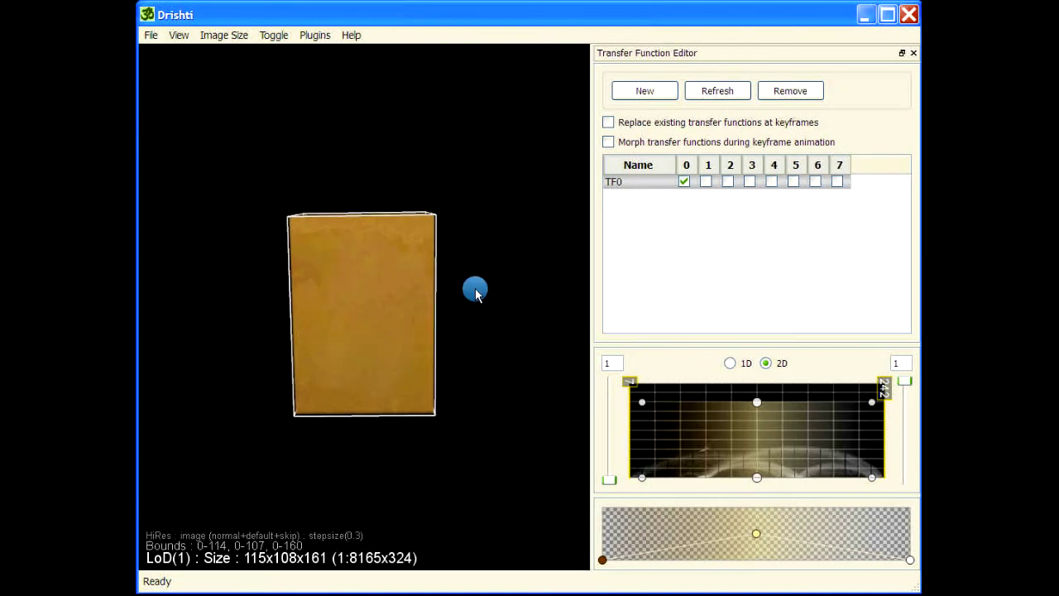
left_click_drag(468, 179, 443, 159)
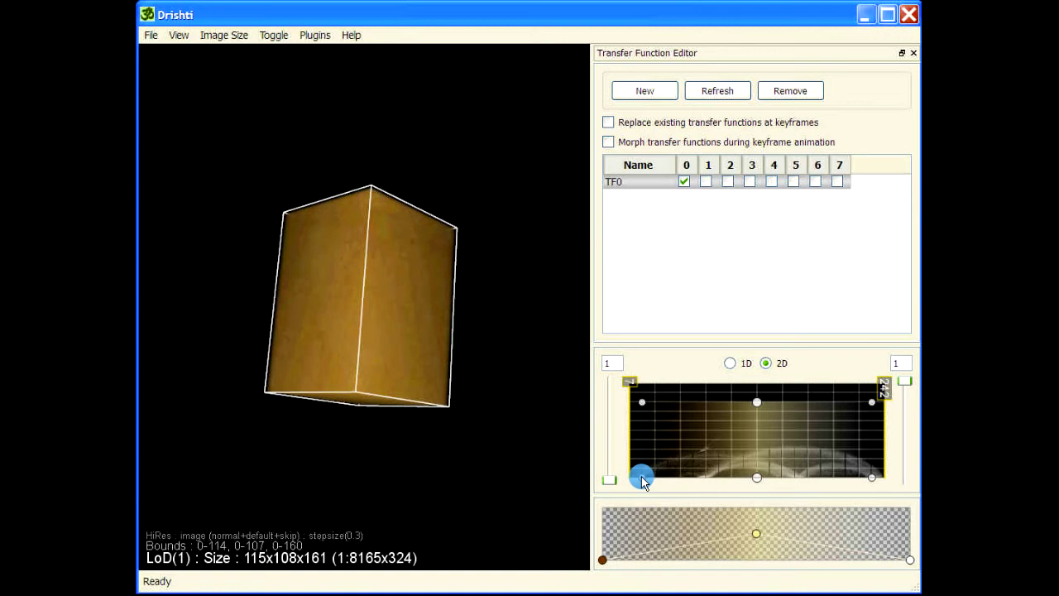
Narrow both the base and the upper end of transfer function TF0 to a thin vertical band at mid histogram
left_click_drag(641, 477, 740, 480)
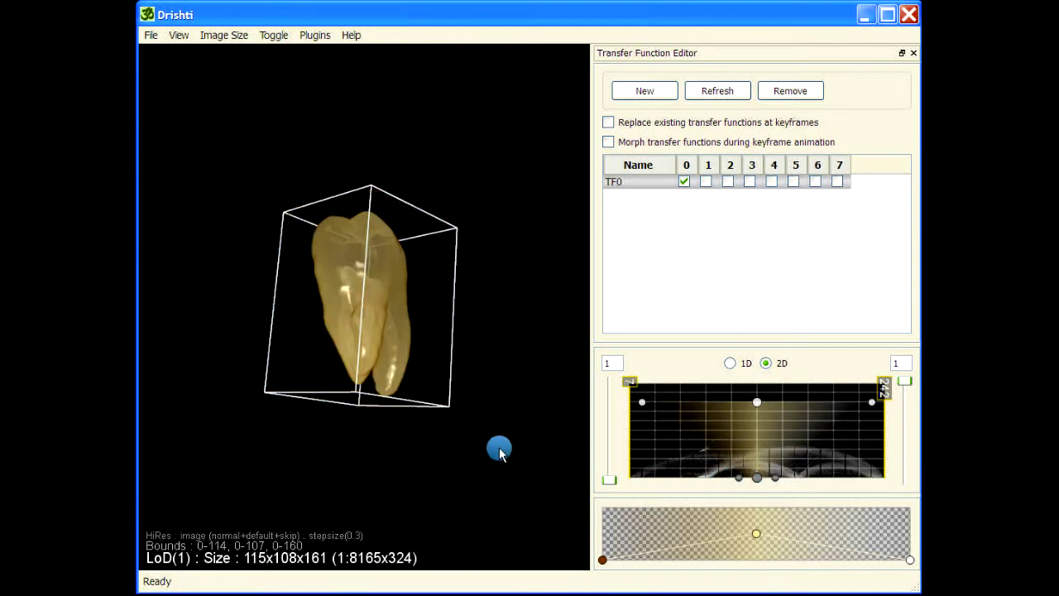
double_click(212, 351)
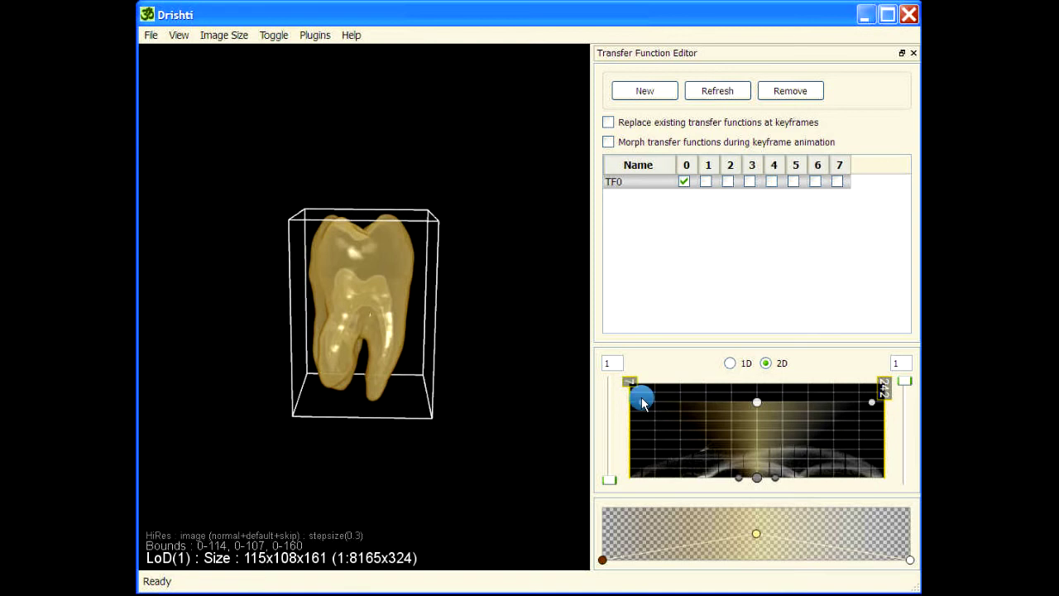
left_click_drag(643, 401, 740, 406)
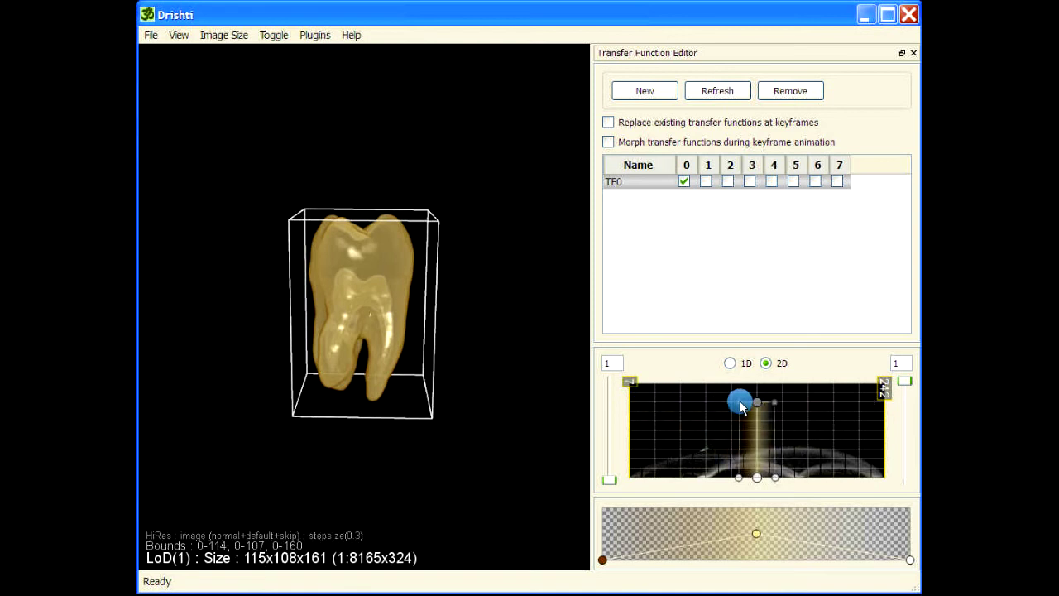
left_click_drag(496, 369, 436, 460)
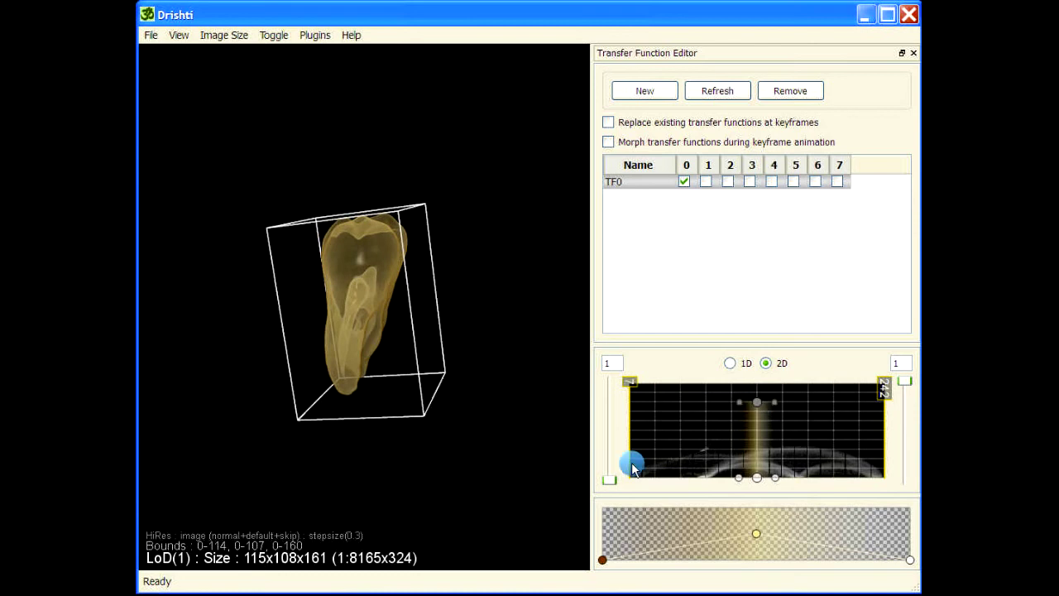
Enlarge the histogram area and display the histogram in 1D
left_click_drag(706, 345, 702, 218)
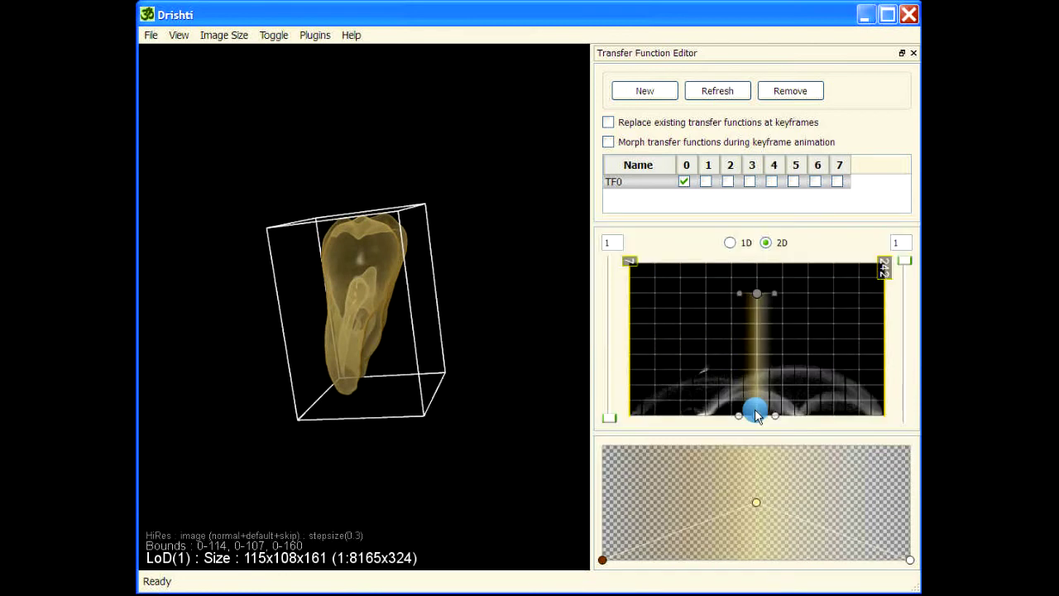
left_click_drag(747, 430, 747, 475)
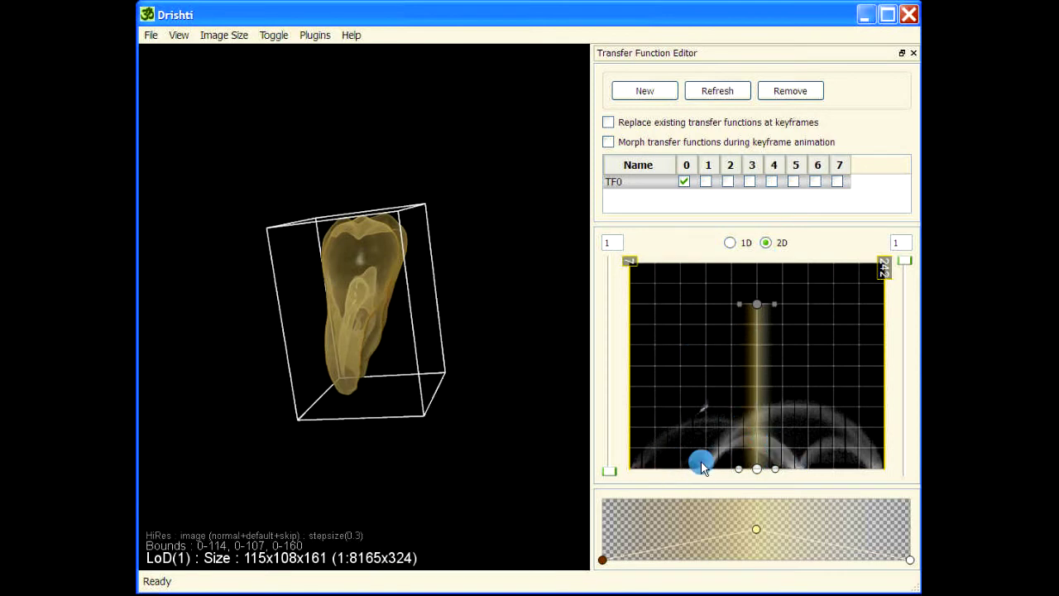
left_click(730, 243)
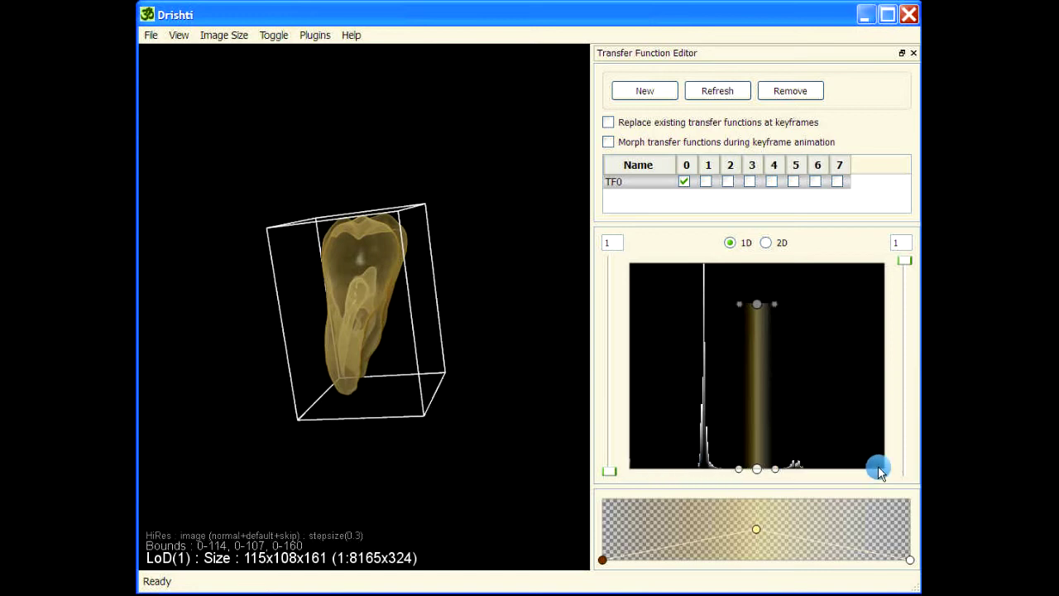
Move the transfer function band to the highest intensities of the 1D histogram and inspect the rendered tooth
left_click_drag(663, 474, 868, 480)
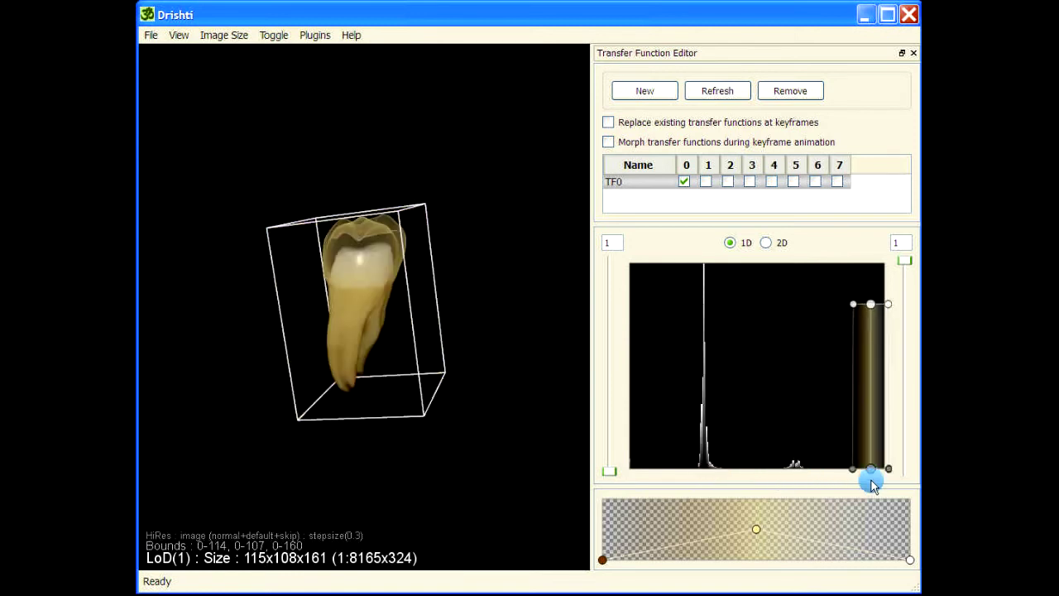
left_click_drag(571, 427, 475, 423)
left_click_drag(295, 298, 370, 178)
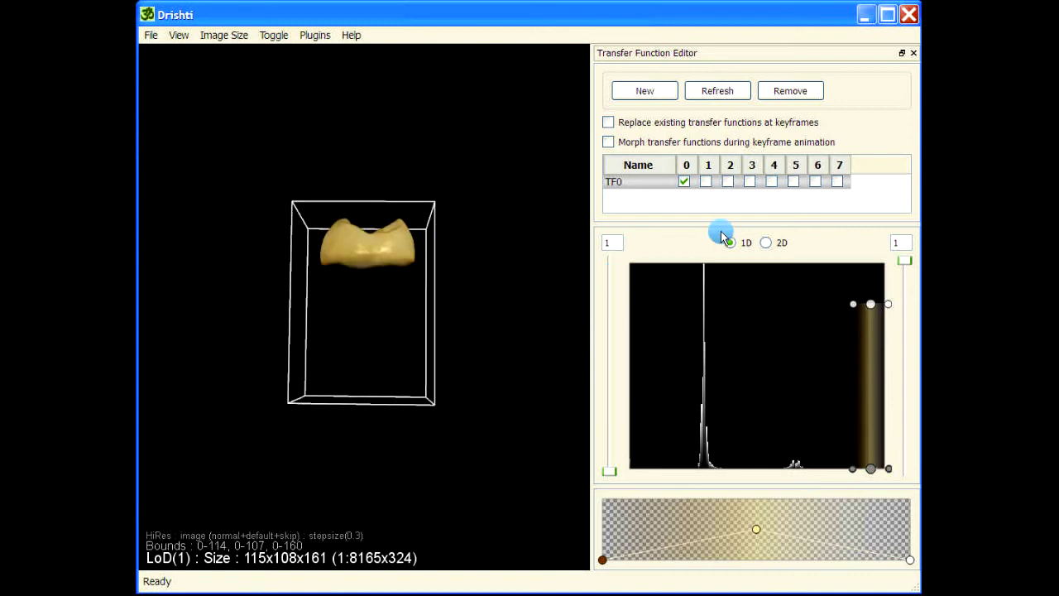
Compare the 2D and 1D histograms, return to 2D, and place the band over the left half of the inner arch
left_click(767, 245)
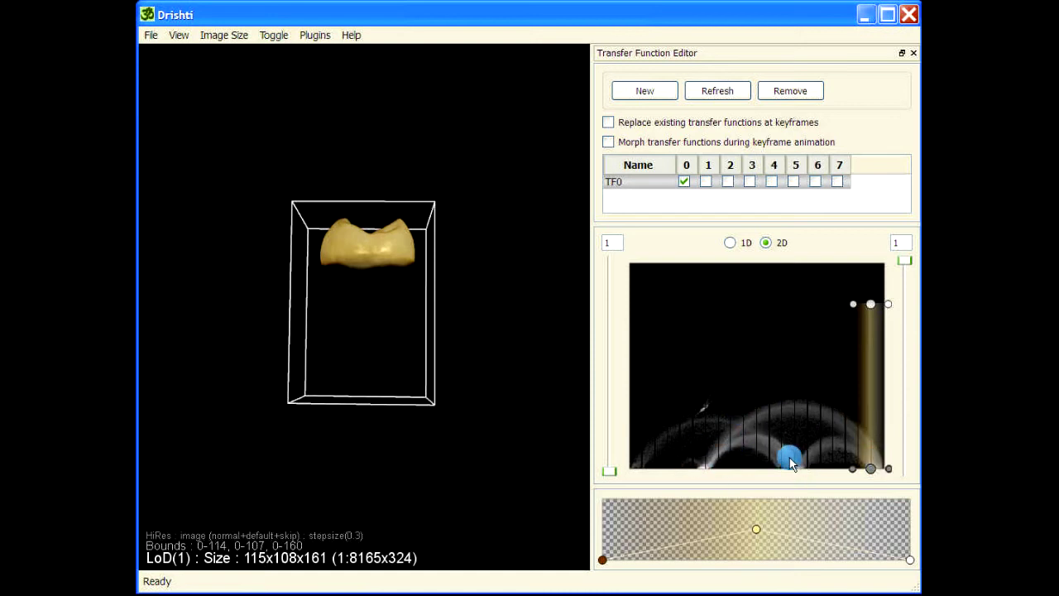
left_click(730, 244)
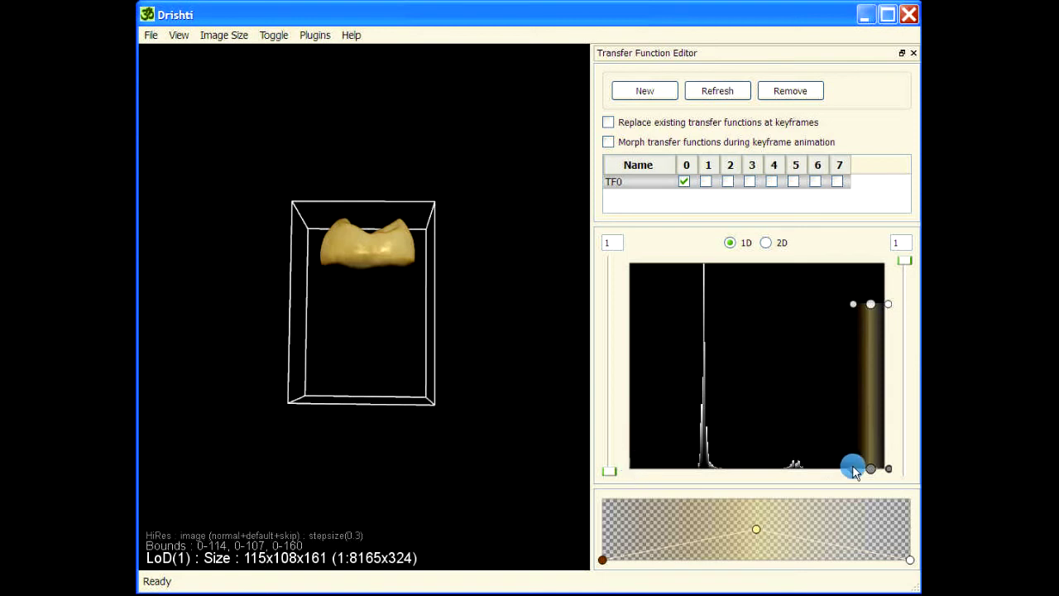
left_click(765, 245)
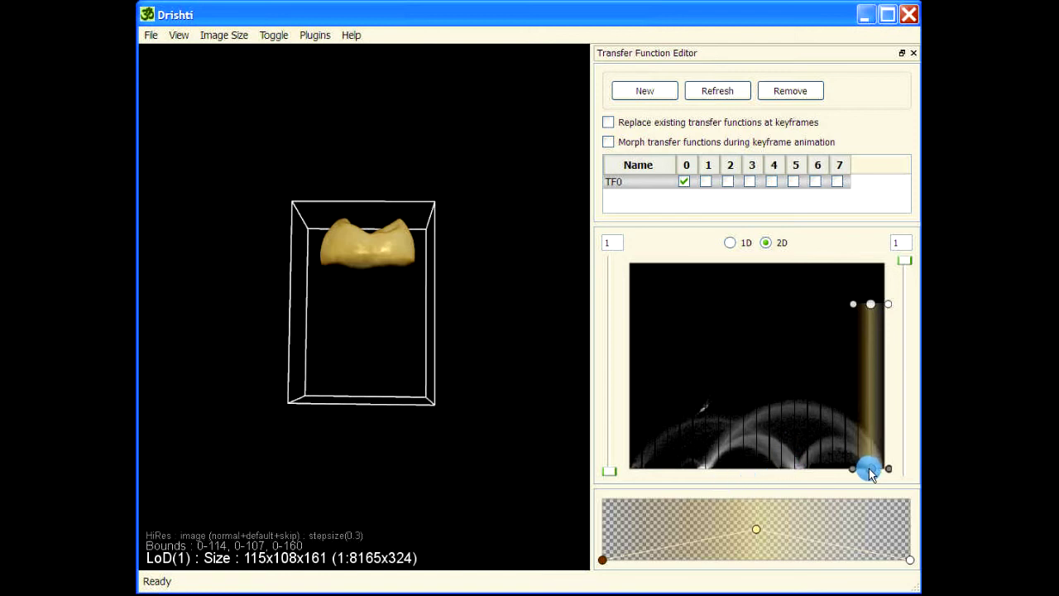
left_click_drag(869, 468, 744, 489)
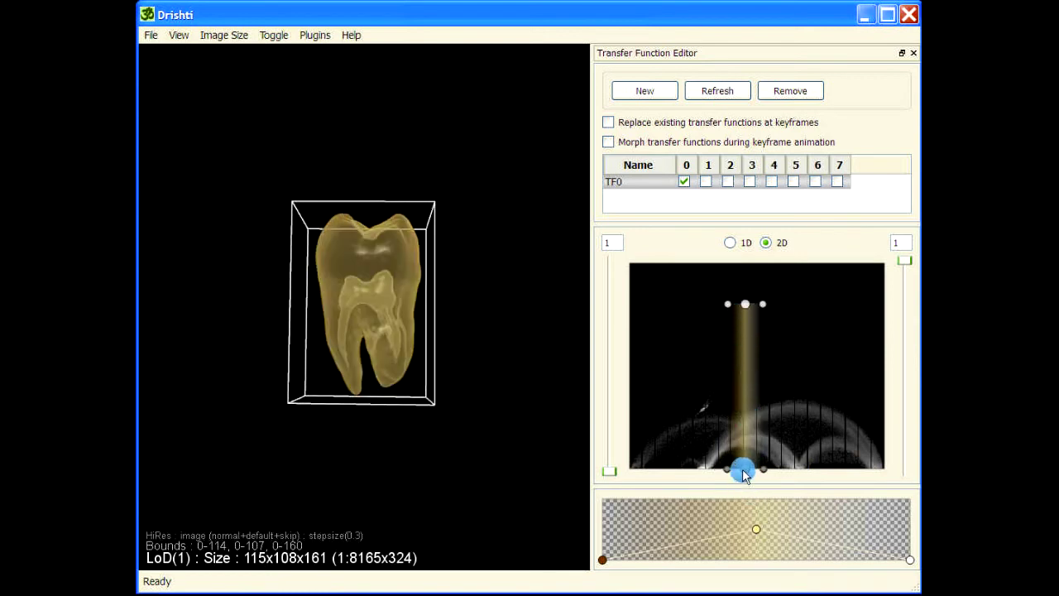
left_click(744, 475)
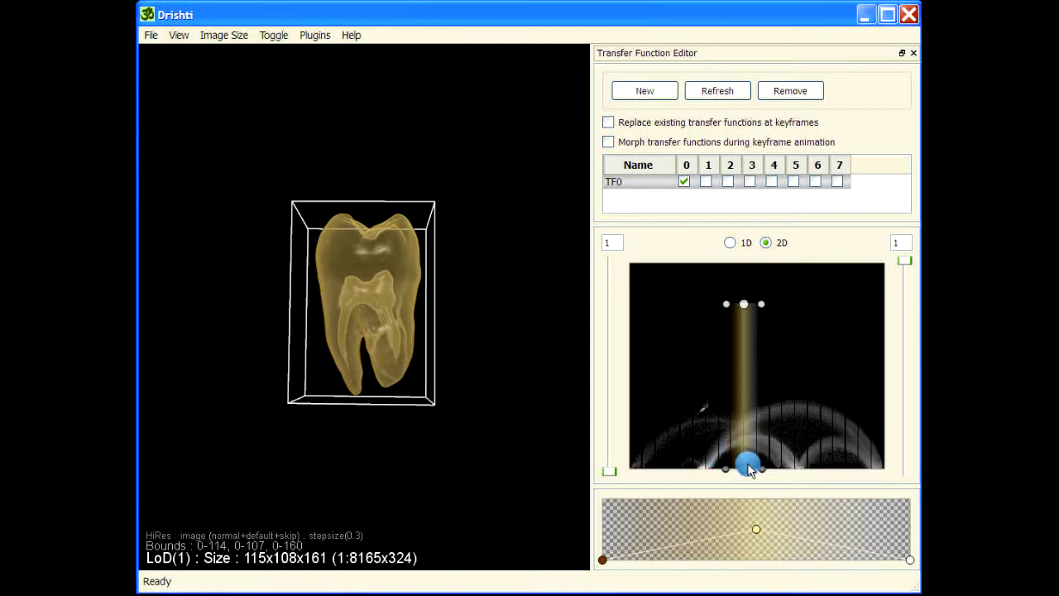
left_click_drag(746, 470, 750, 469)
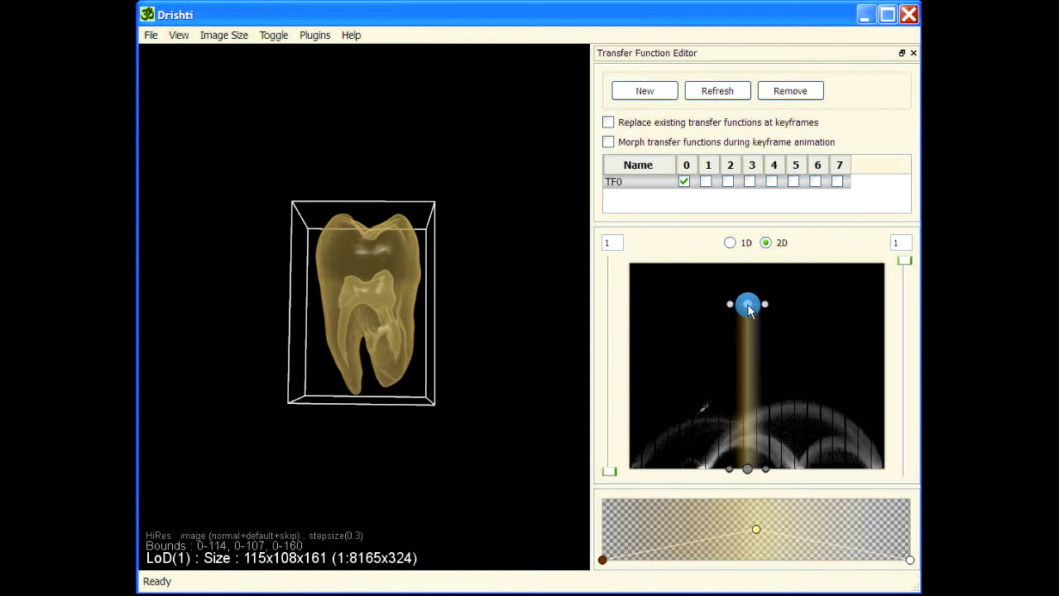
Try different heights for the transfer function band, ending with its upper end lowered to the top of the inner arch
left_click_drag(747, 304, 753, 408)
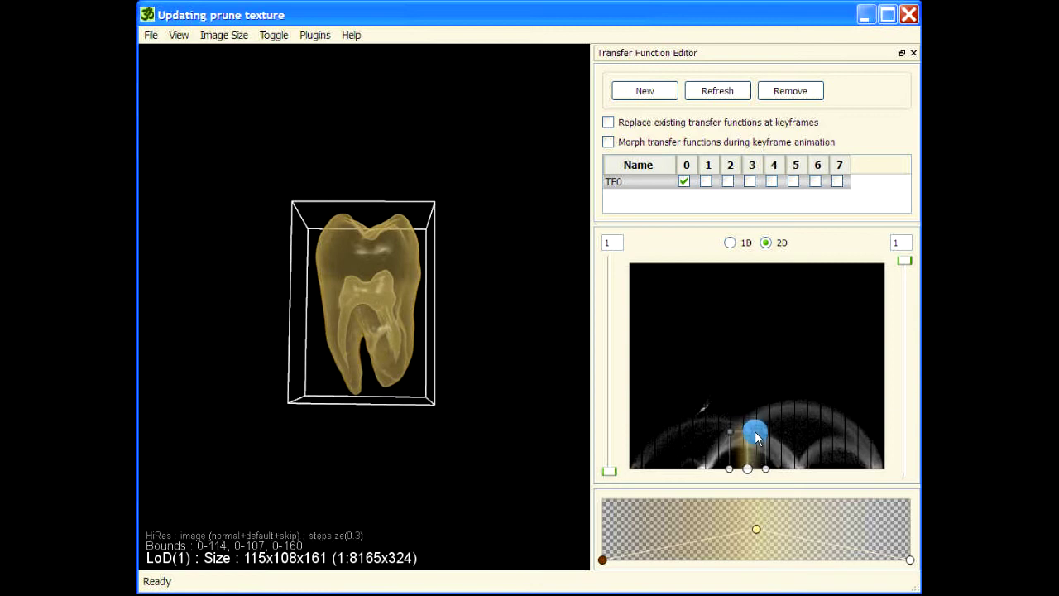
left_click_drag(745, 431, 747, 297)
left_click_drag(755, 410, 739, 343)
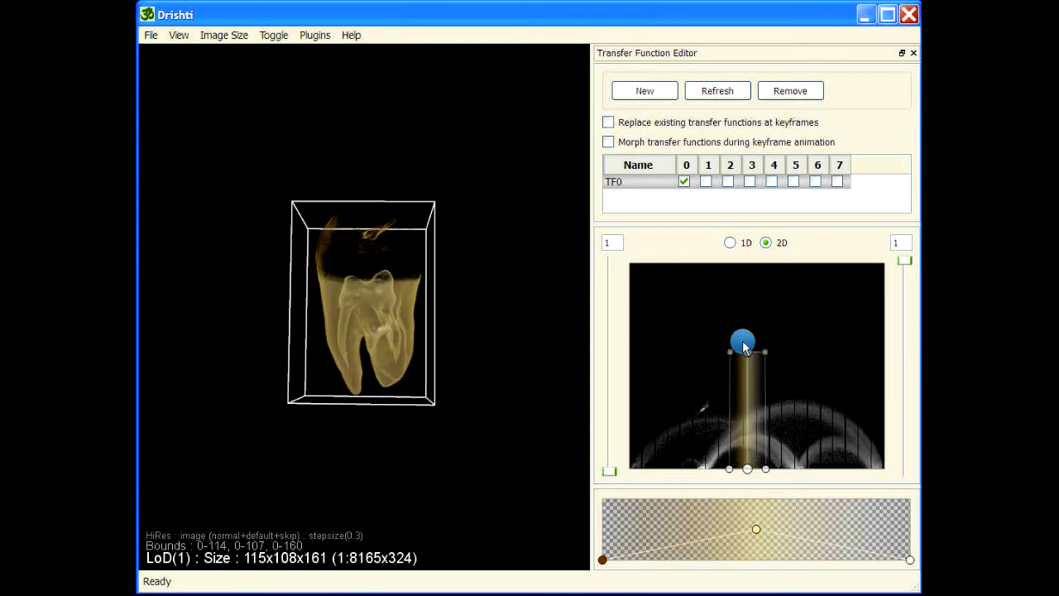
left_click_drag(840, 312, 749, 428)
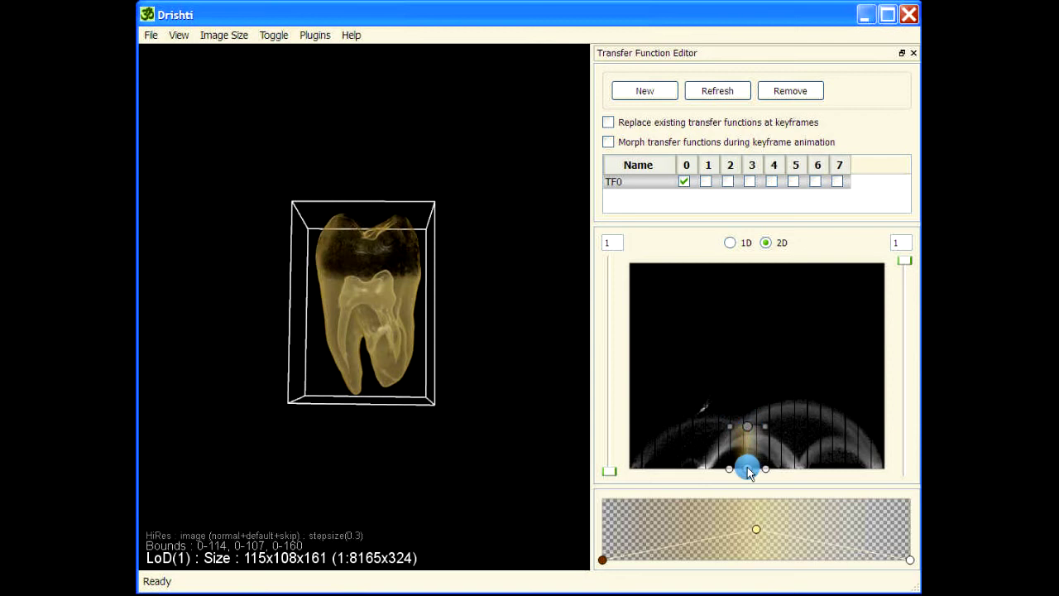
Shift the shortened band slightly towards higher intensities to the centre of the inner arch and narrow its base
left_click_drag(747, 465, 732, 401)
left_click_drag(801, 357, 764, 480)
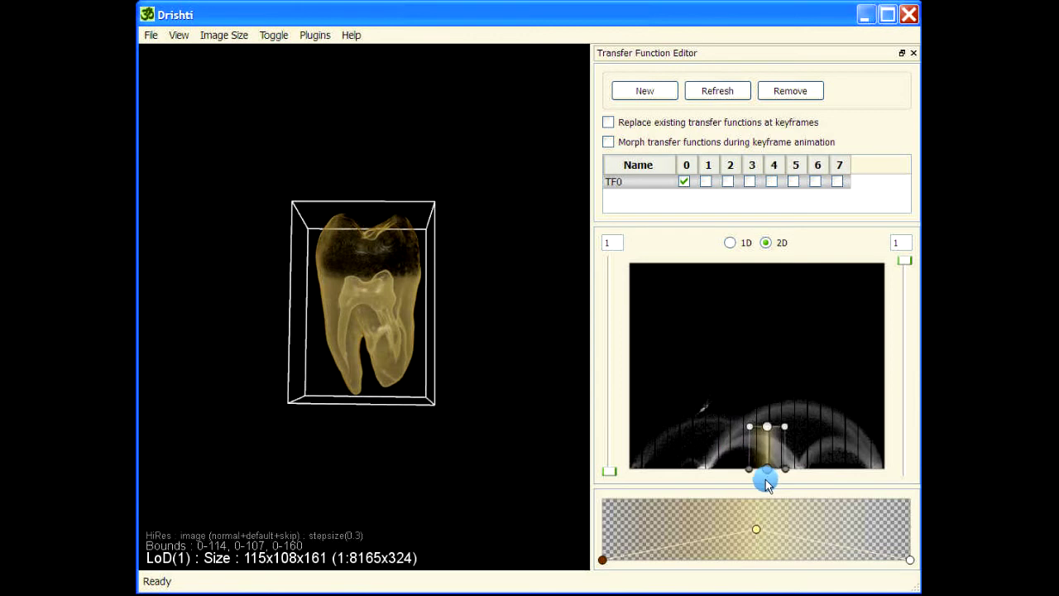
left_click_drag(315, 455, 460, 207)
scroll(460, 207, "up", 3)
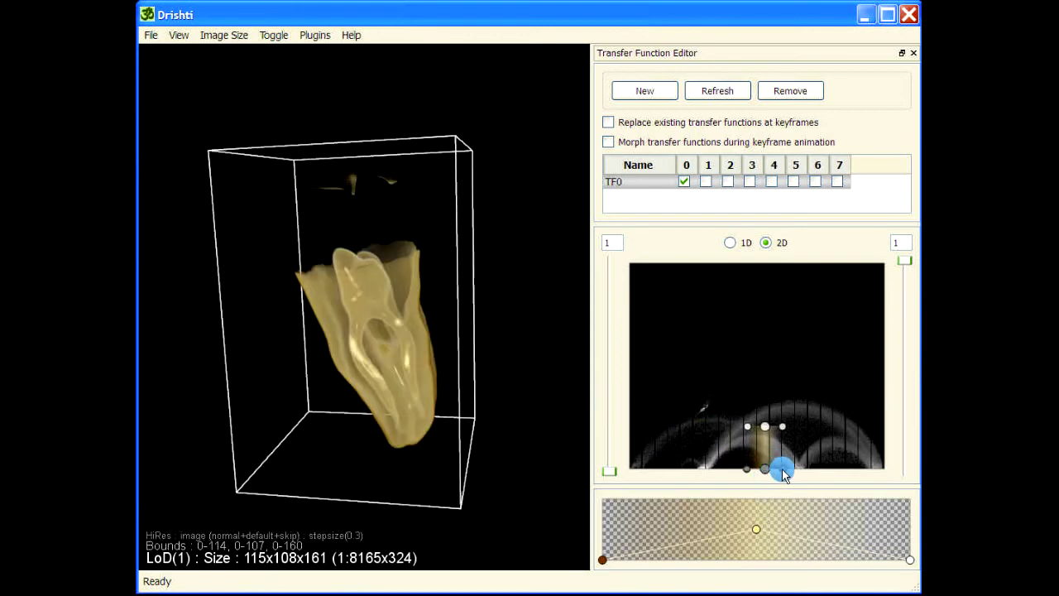
left_click_drag(786, 477, 769, 480)
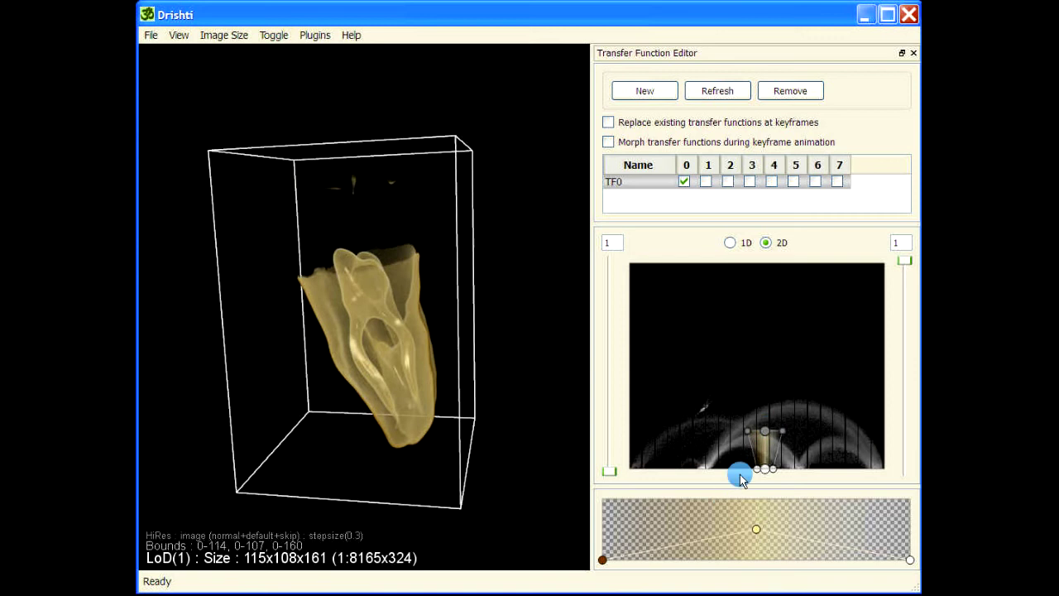
Move the band to the inner arch's left foot, its right foot and back to its middle, inspecting the rendering each time
left_click_drag(767, 472, 706, 473)
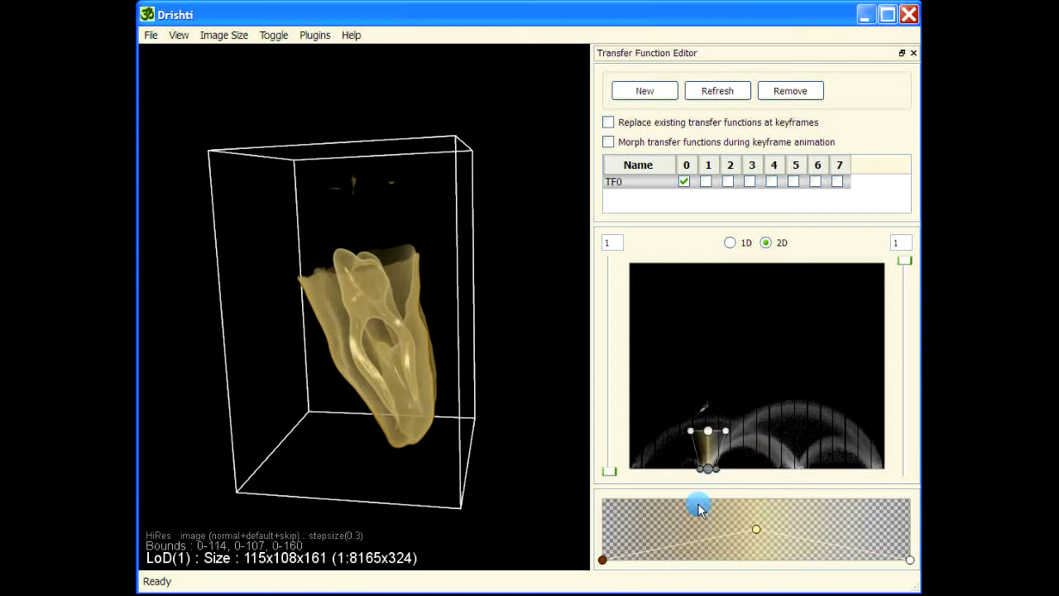
left_click_drag(480, 389, 437, 386)
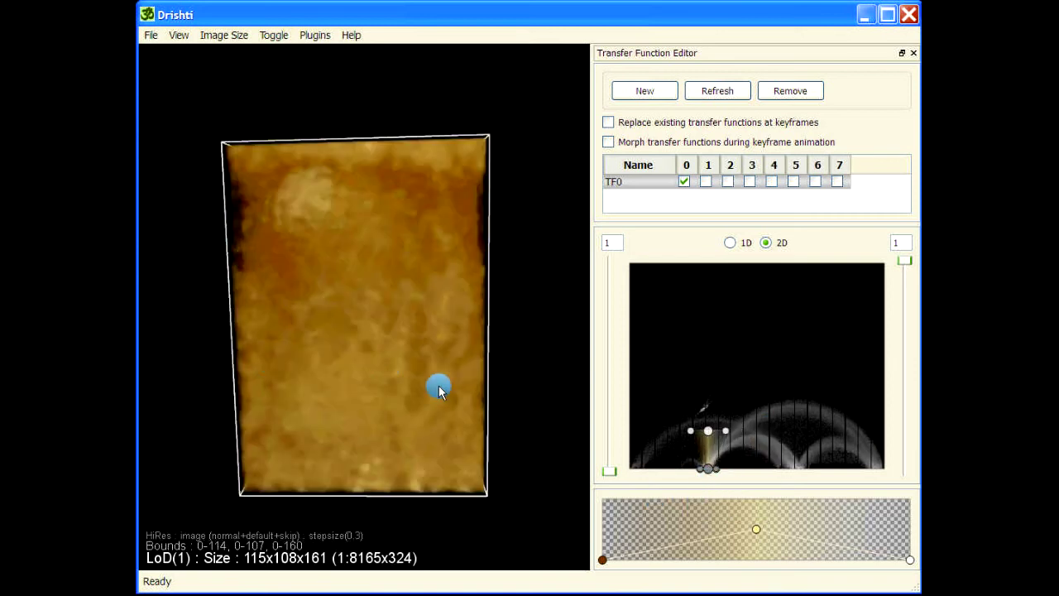
left_click_drag(710, 472, 797, 473)
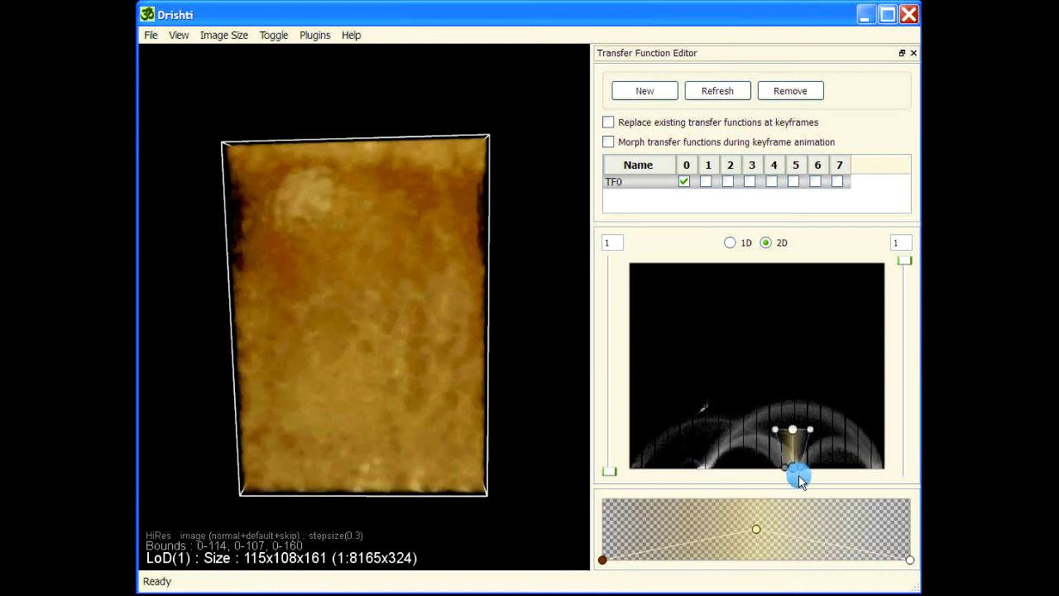
left_click_drag(488, 402, 356, 327)
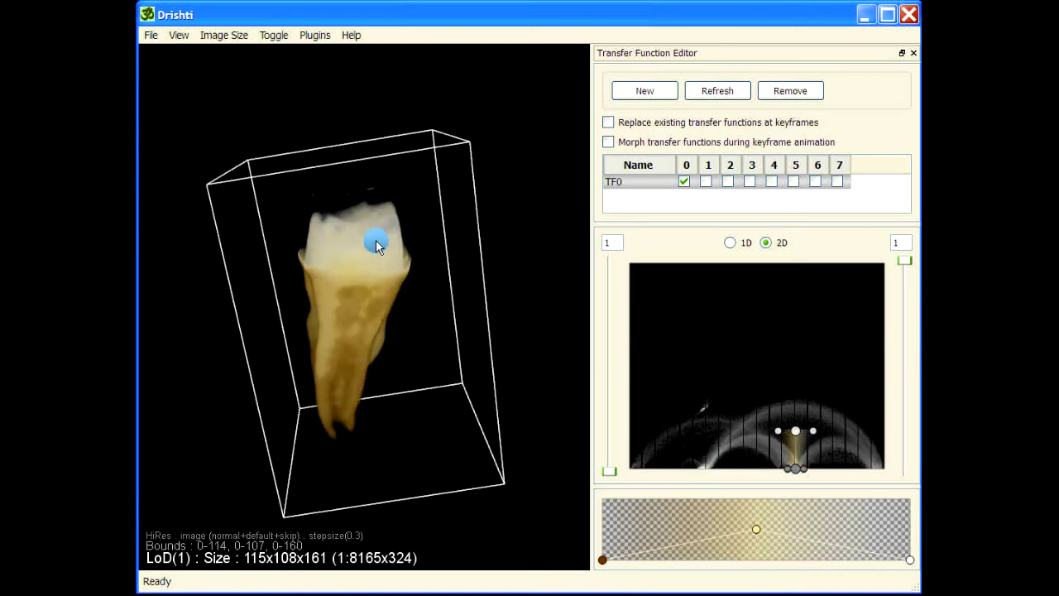
left_click_drag(795, 474, 772, 482)
left_click_drag(331, 444, 407, 393)
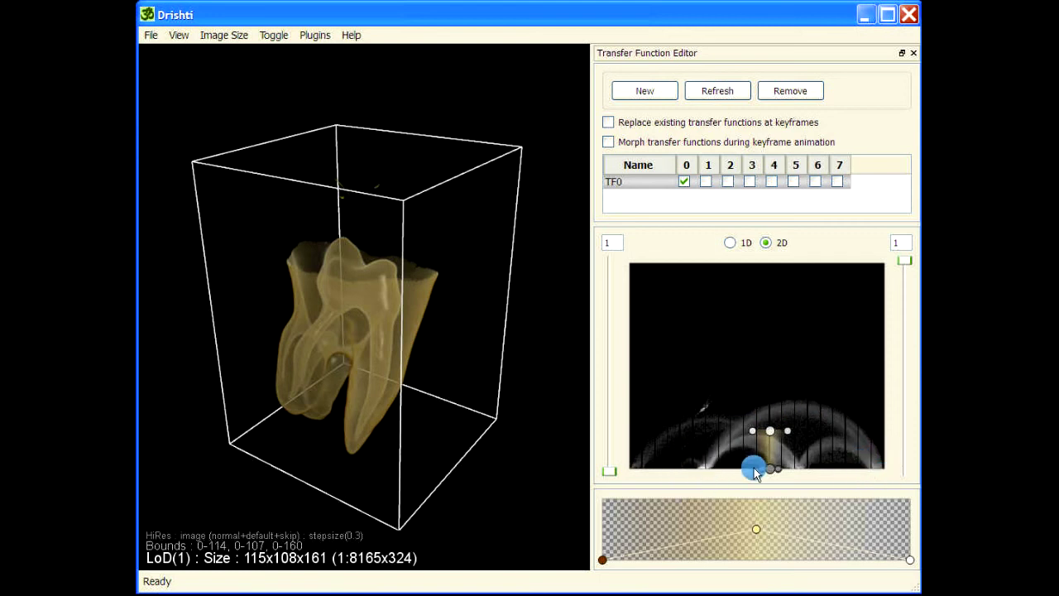
Move the band onto the crest of the large outer arch, widen its upper end and inspect the tooth crown
left_click_drag(774, 468, 791, 436)
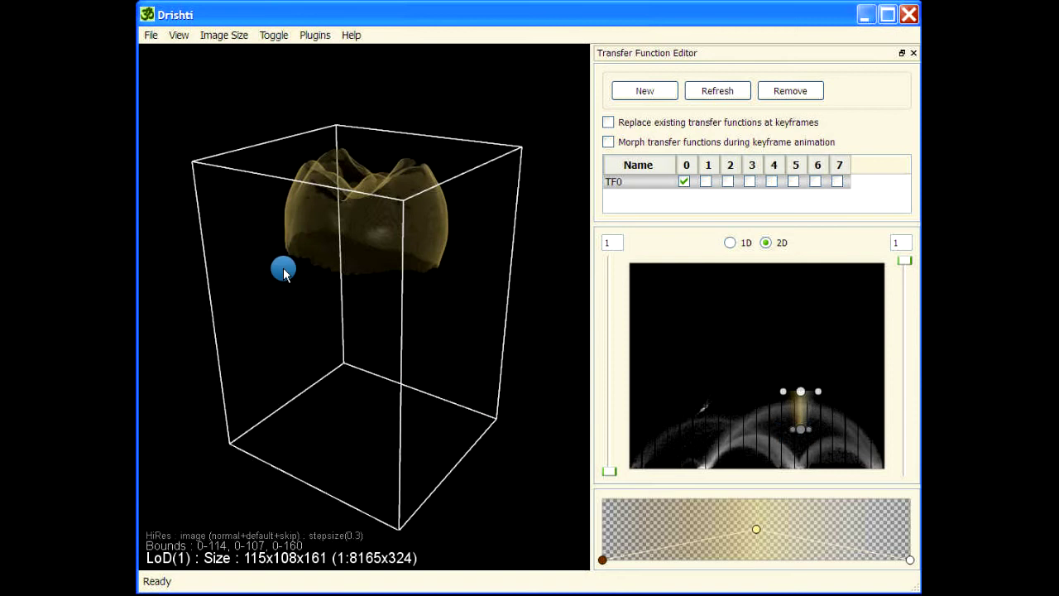
left_click_drag(505, 298, 464, 282)
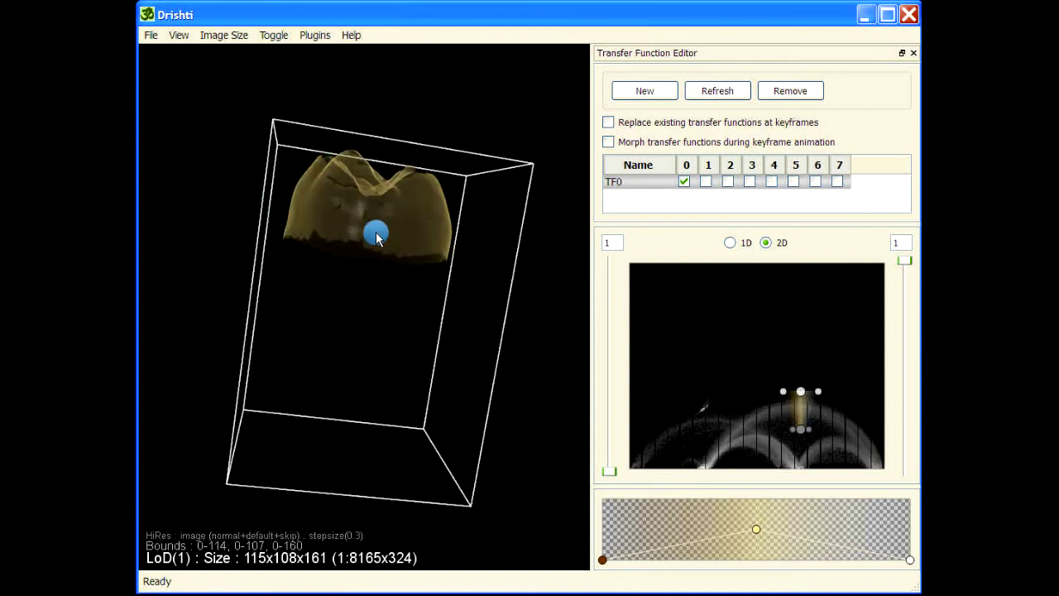
left_click_drag(783, 392, 801, 380)
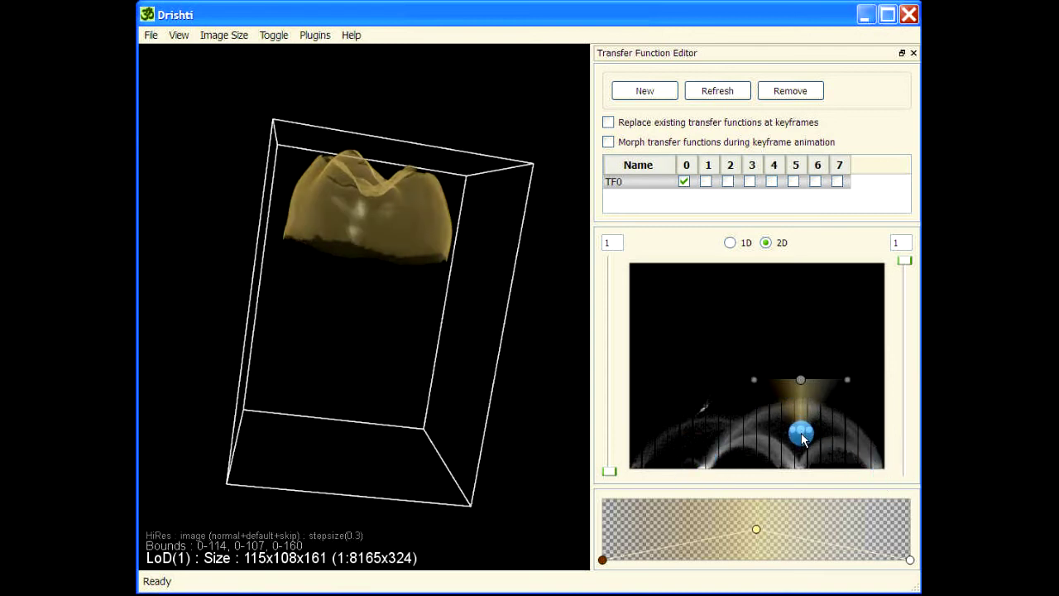
left_click_drag(386, 319, 307, 384)
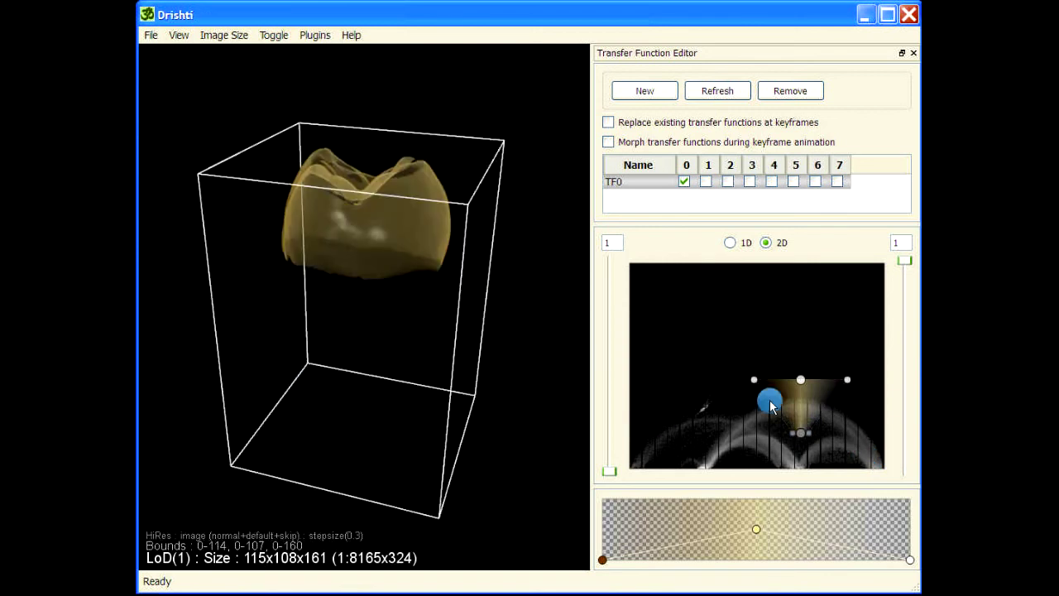
Move the transfer function band to the large outer arch's high-intensity foot and back to its crest, inspecting the rendered crown
left_click_drag(800, 437, 879, 490)
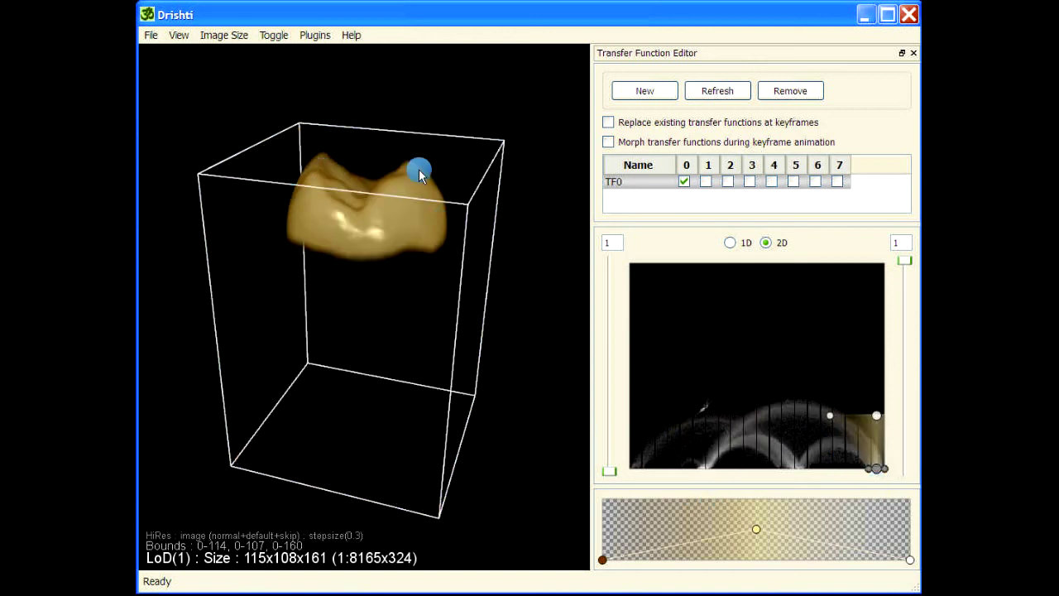
left_click_drag(870, 456, 801, 441)
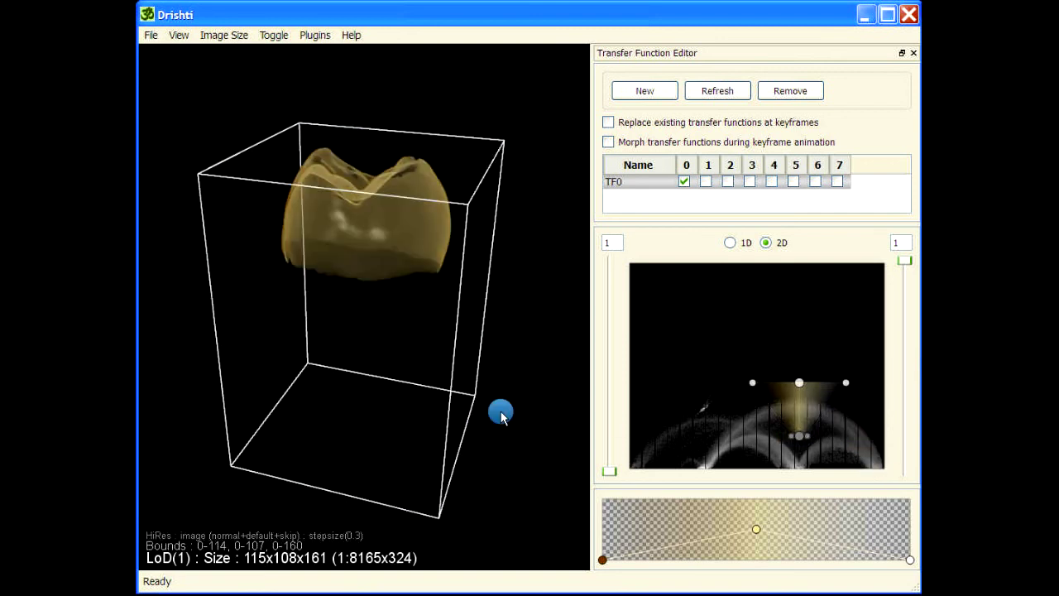
left_click_drag(412, 289, 378, 123)
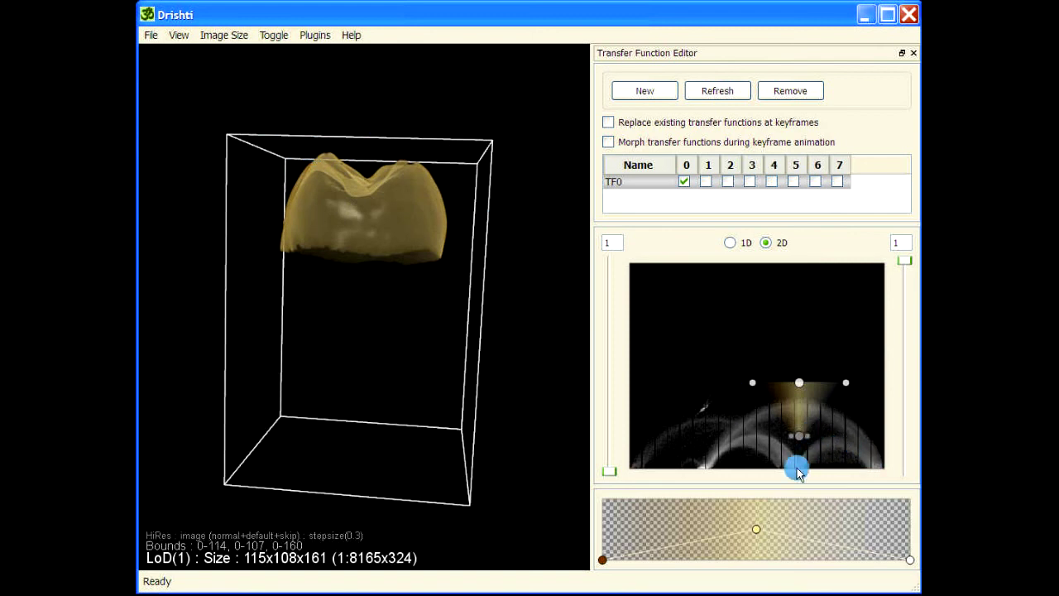
Lower the band to the histogram's baseline between the two inner arches, shorten and narrow its upper end, and widen its base
left_click_drag(802, 445, 799, 470)
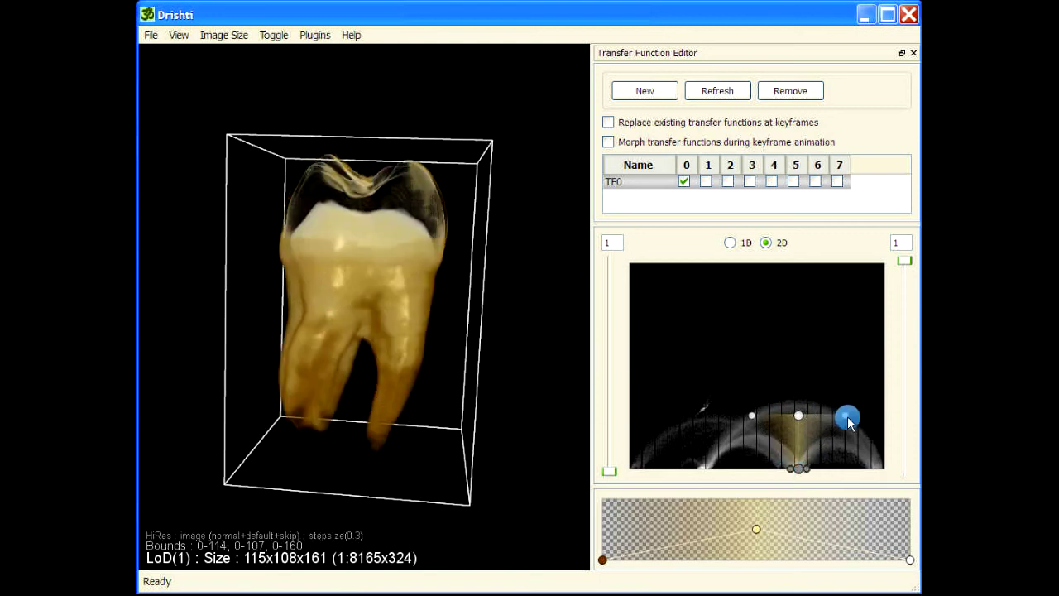
left_click_drag(819, 423, 797, 433)
left_click_drag(790, 470, 780, 477)
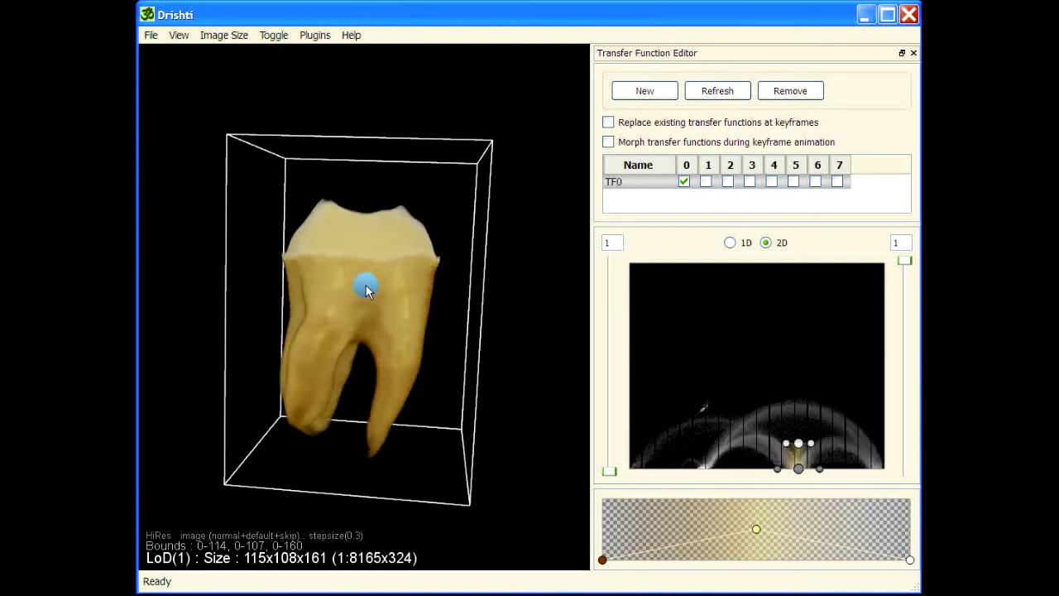
Move the shortened band to the large outer arch's high-intensity foot and inspect the rendered cap from below and from the side
left_click_drag(798, 470, 877, 486)
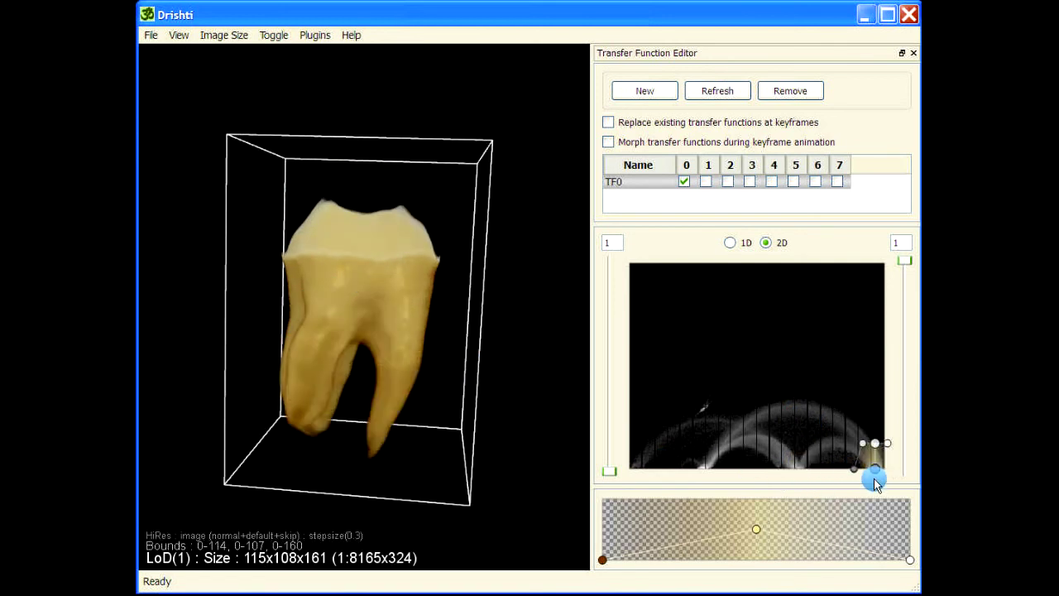
left_click_drag(397, 322, 390, 247)
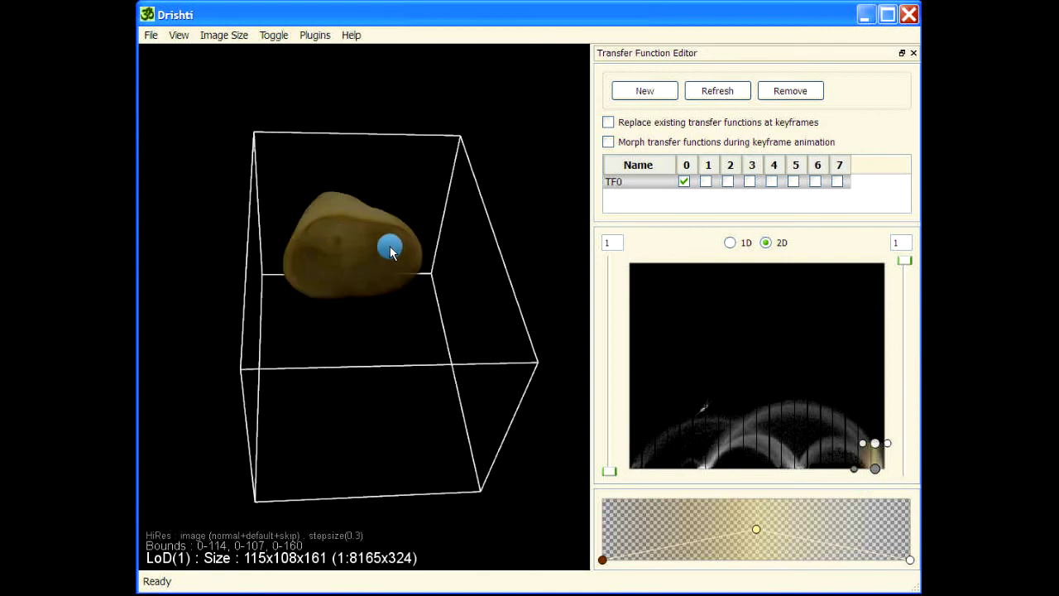
left_click_drag(397, 438, 421, 378)
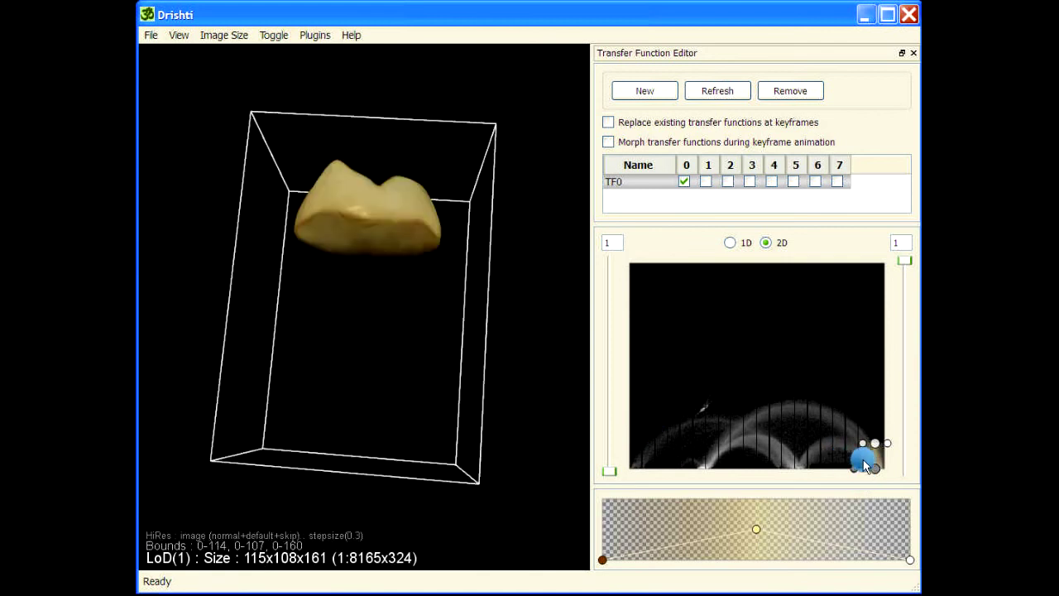
Move the band onto the small high-intensity inner arch and tilt it across the arch's lower-intensity side
left_click_drag(878, 470, 827, 456)
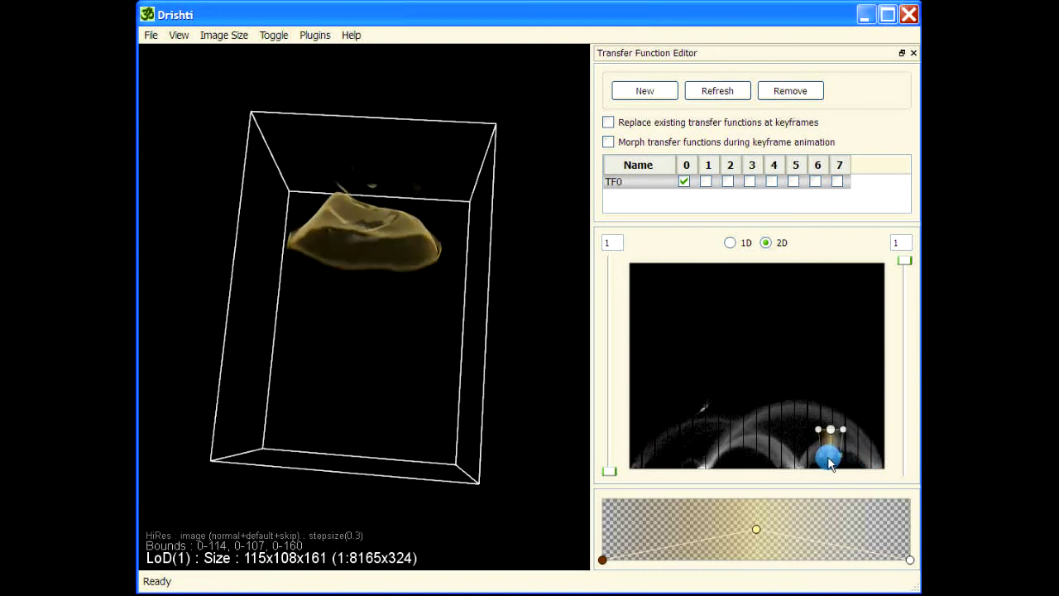
left_click_drag(263, 410, 307, 240)
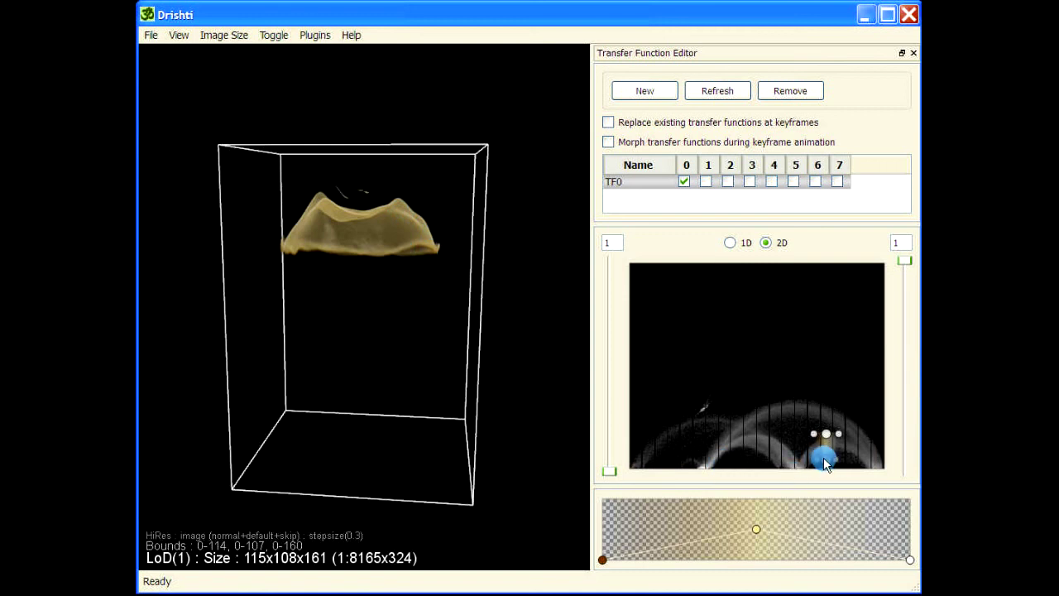
left_click_drag(828, 468, 808, 436)
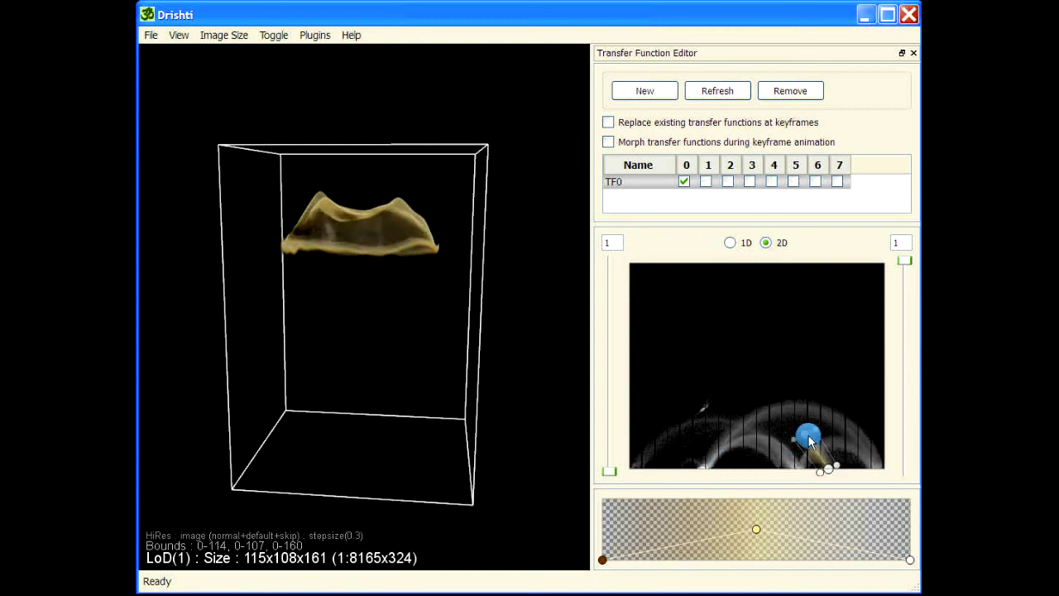
left_click_drag(848, 470, 837, 466)
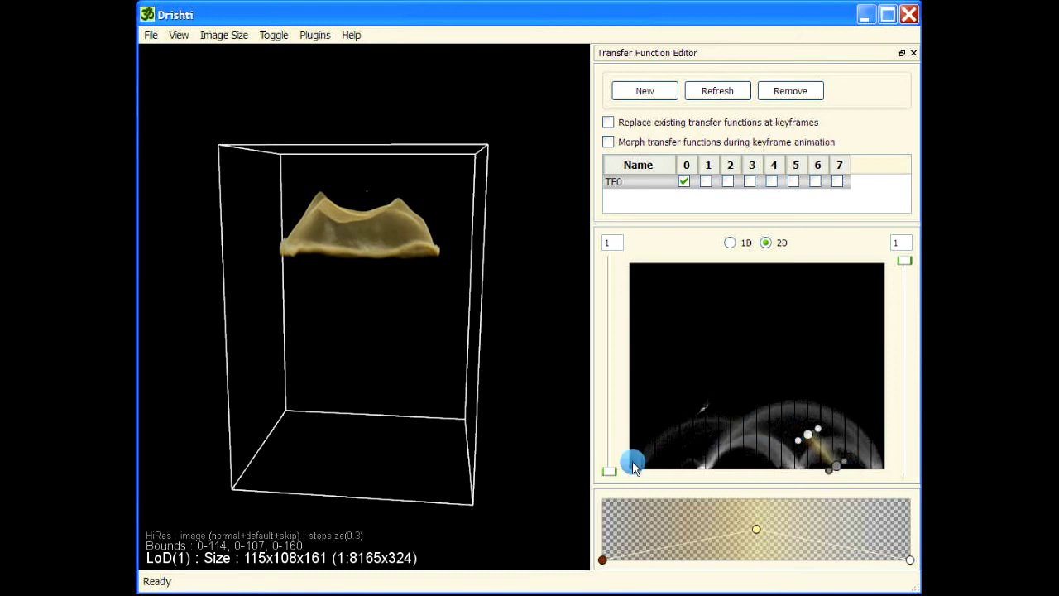
Try the band upright on the low-intensity arch, above that arch and down at its base, checking the rendering each time
left_click_drag(837, 466, 696, 447)
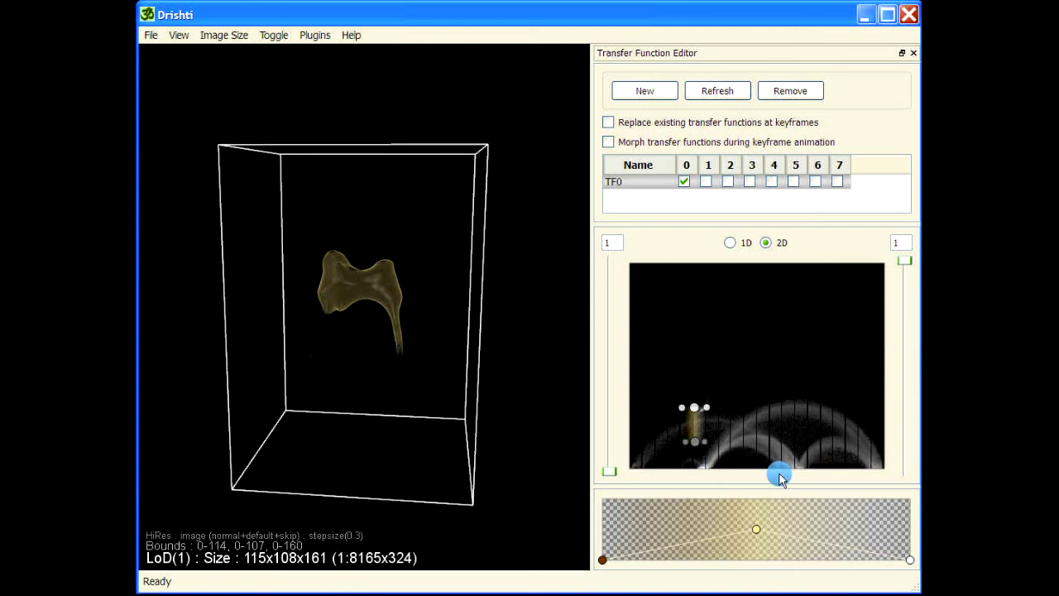
left_click_drag(699, 445, 679, 398)
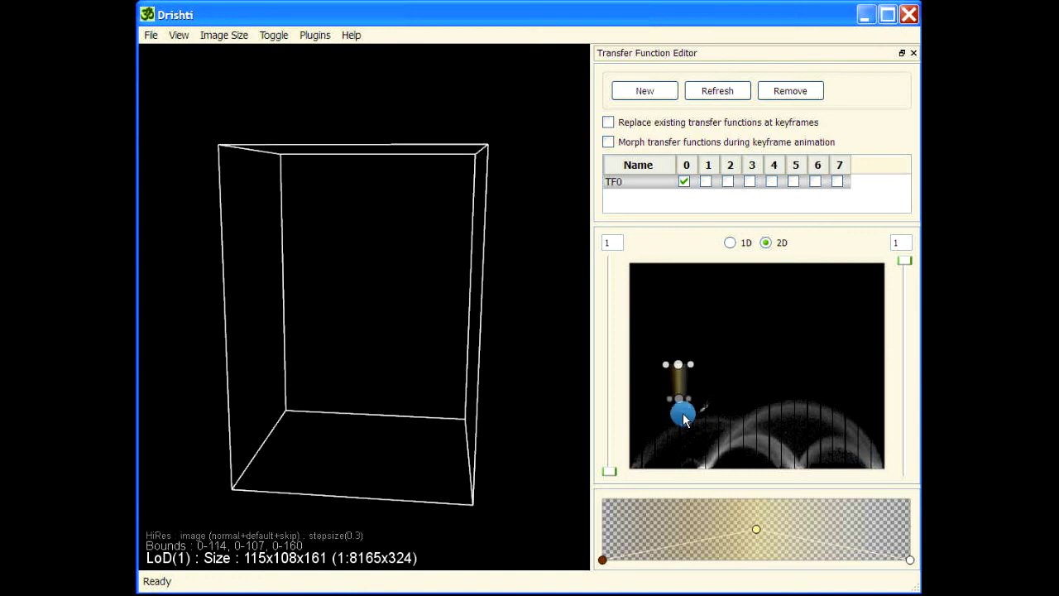
left_click_drag(681, 402, 681, 478)
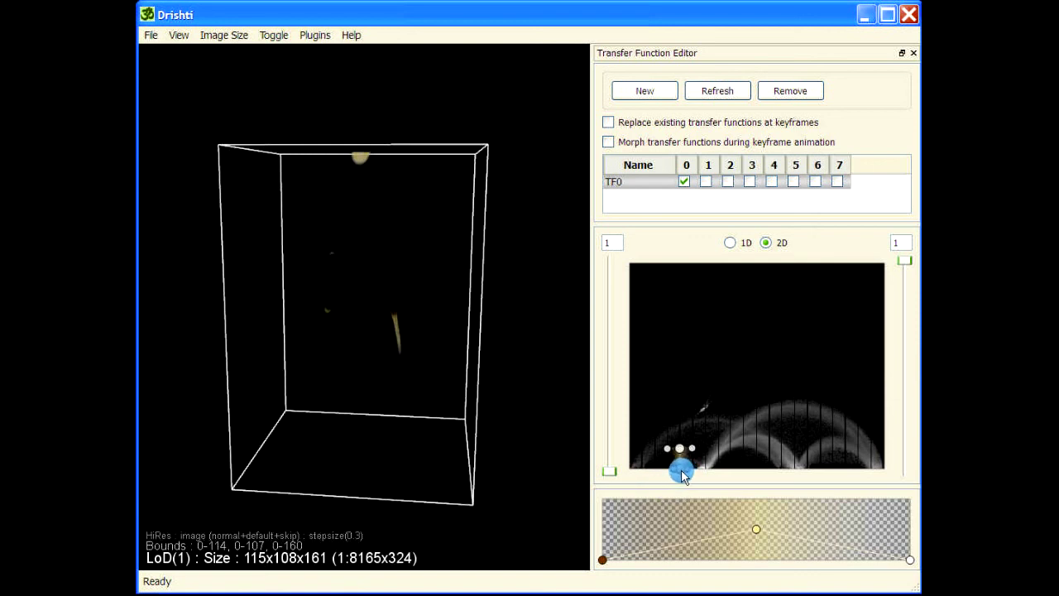
Anchor the band on the baseline under the low-intensity arch and stretch its upper end to well above the arch
left_click_drag(683, 477, 673, 468)
mouse_move(673, 401)
left_mouse_down()
mouse_move(757, 397)
mouse_move(690, 394)
left_mouse_up()
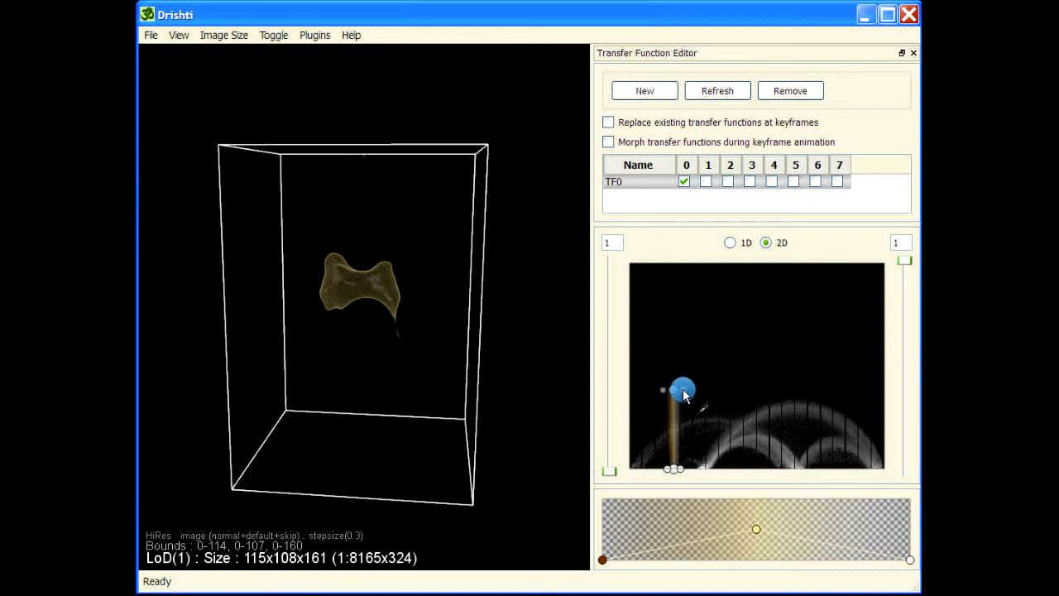
mouse_move(685, 397)
left_mouse_down()
mouse_move(669, 392)
mouse_move(700, 396)
mouse_move(684, 394)
left_mouse_up()
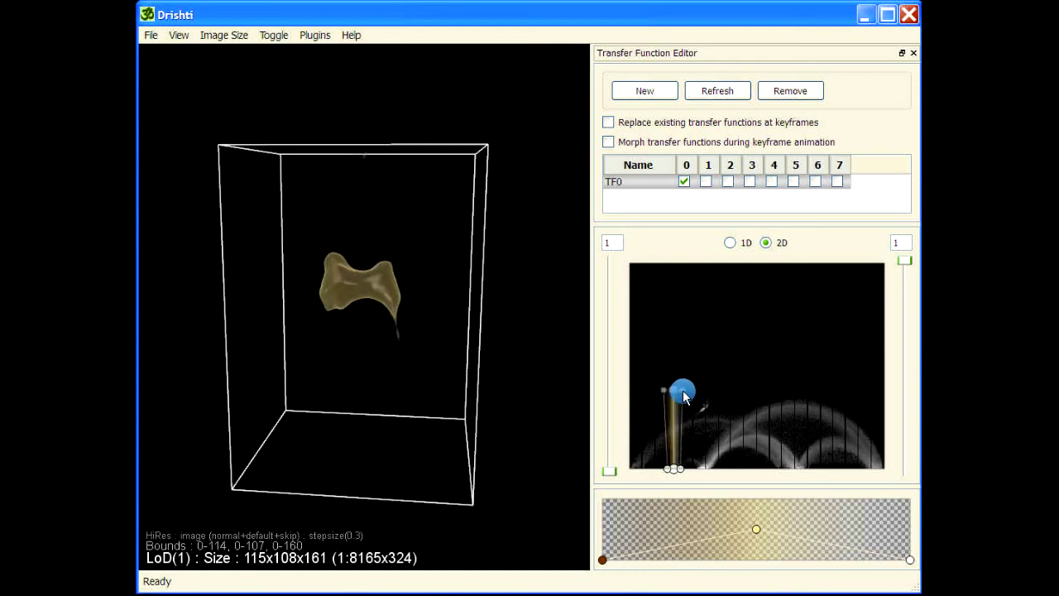
left_click_drag(333, 265, 331, 292)
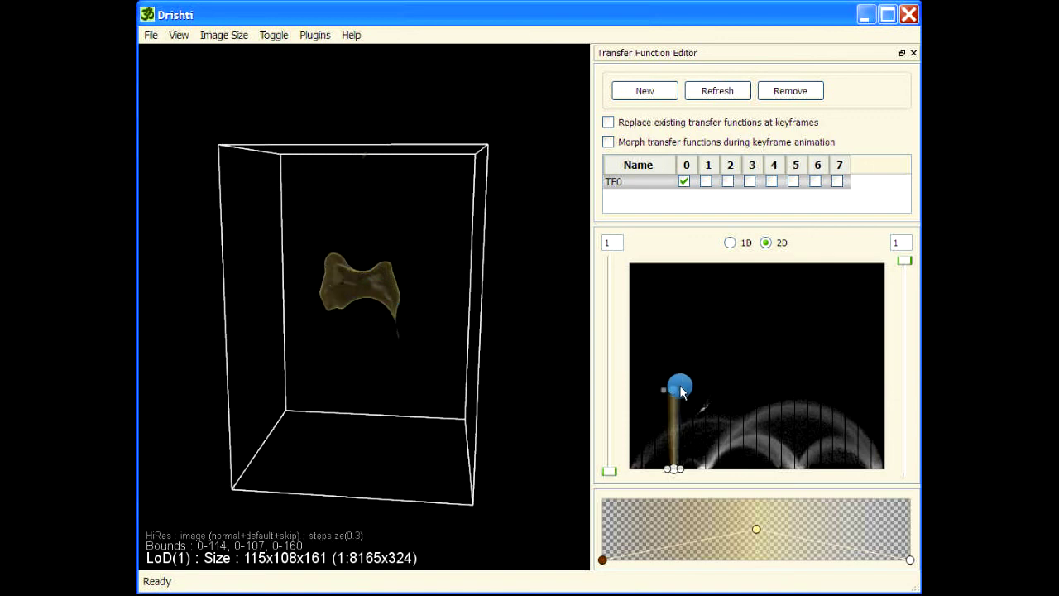
Widen the band's upper end into a fan over the low-intensity arch and fine-tune its width and intensity position
left_click_drag(685, 394, 750, 390)
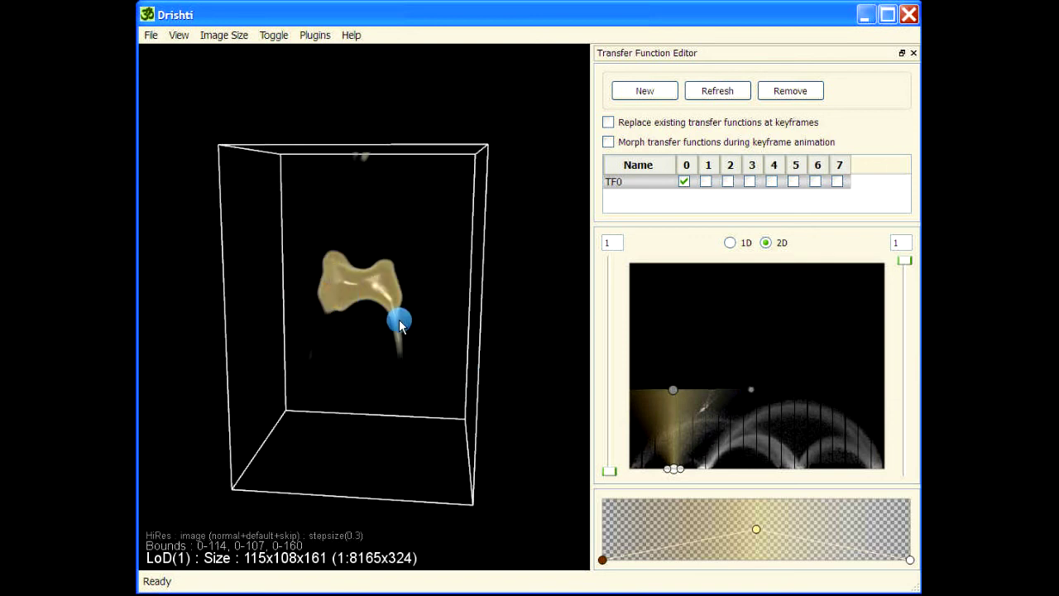
left_click_drag(381, 284, 400, 366)
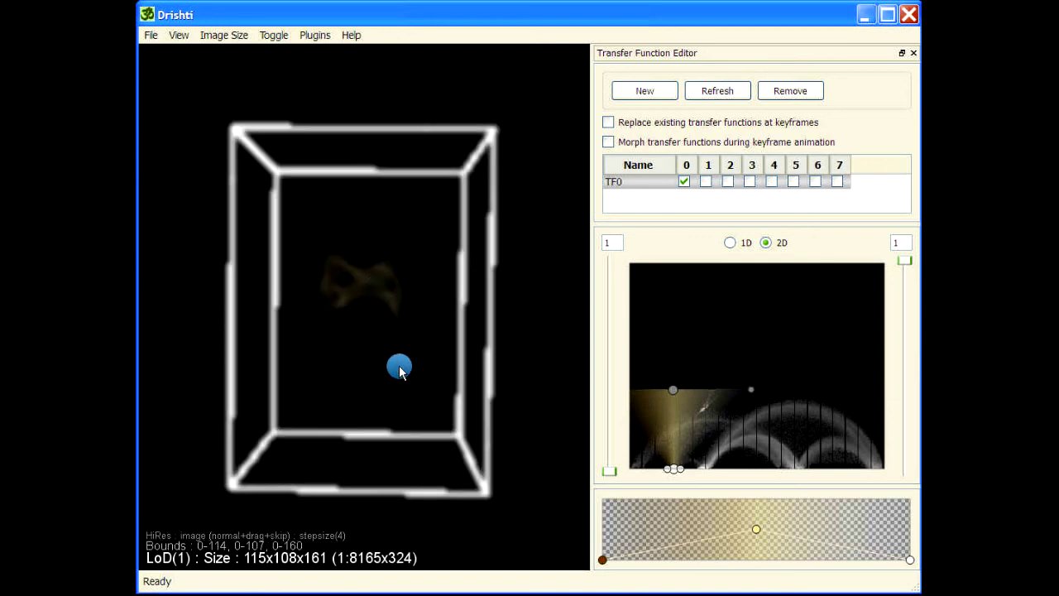
left_click_drag(749, 390, 725, 390)
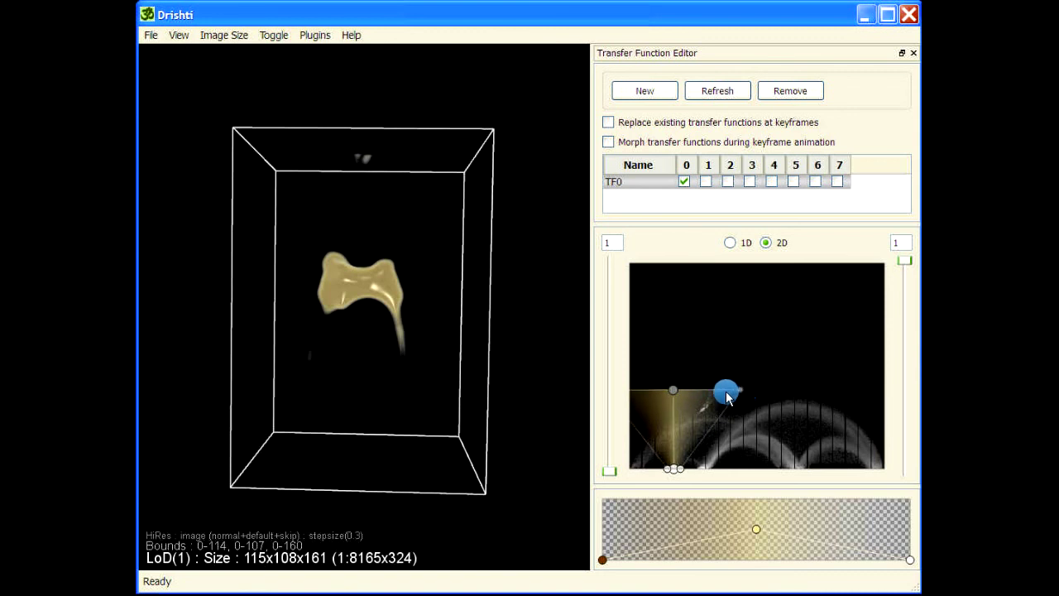
left_click_drag(668, 478, 661, 478)
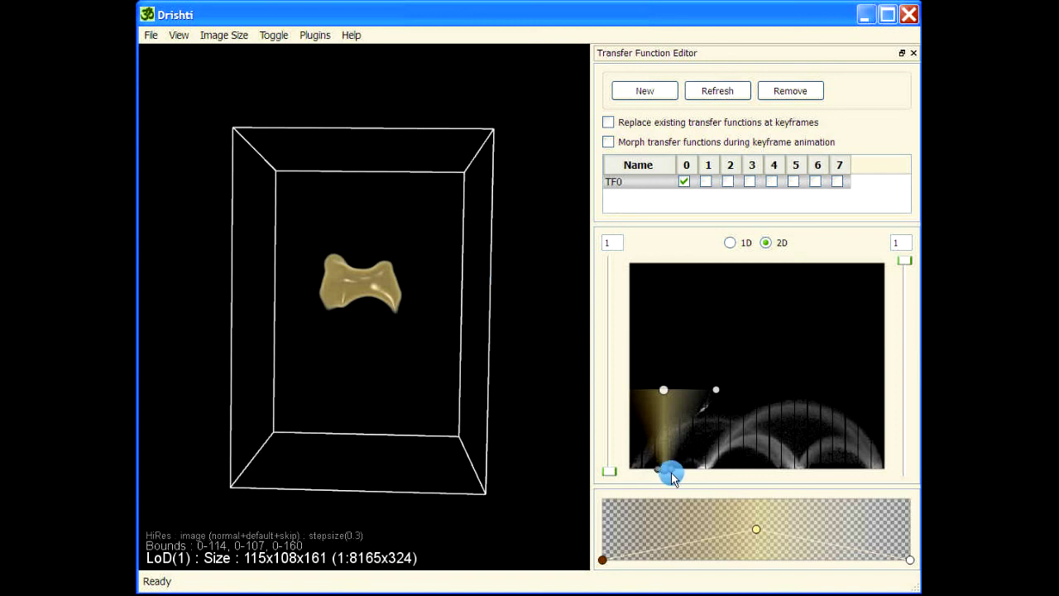
left_click_drag(665, 470, 685, 470)
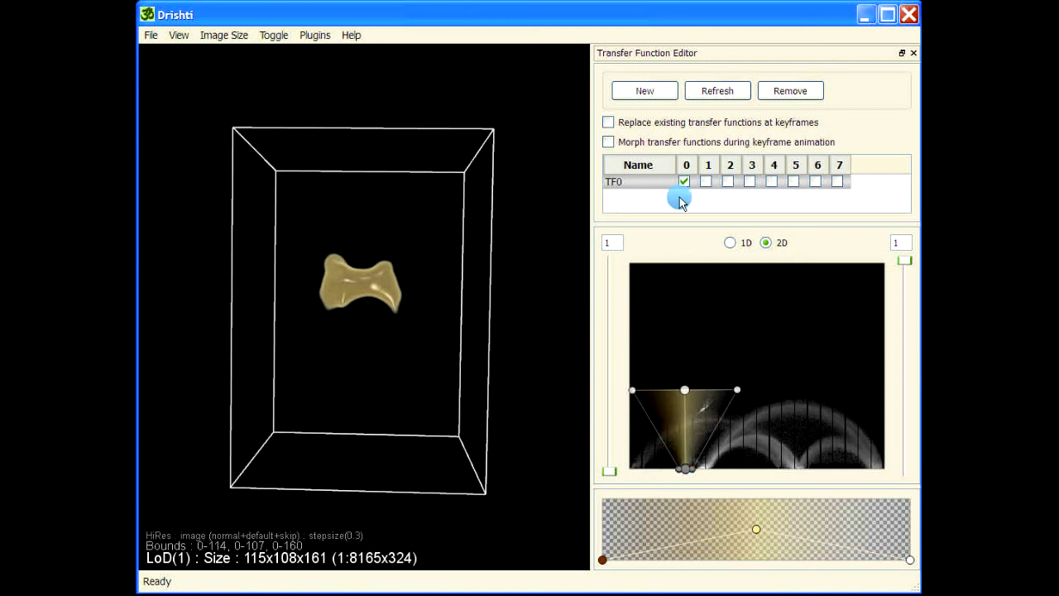
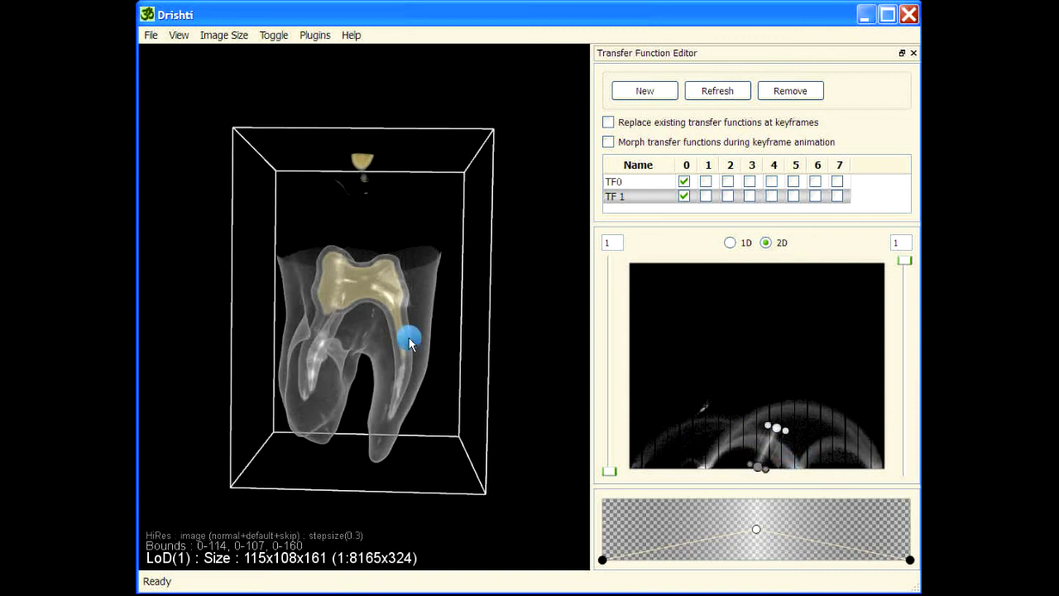
Add a third transfer function and shape it into a short tilted band across the small high-intensity inner arch
left_click(642, 89)
left_click_drag(734, 223, 736, 262)
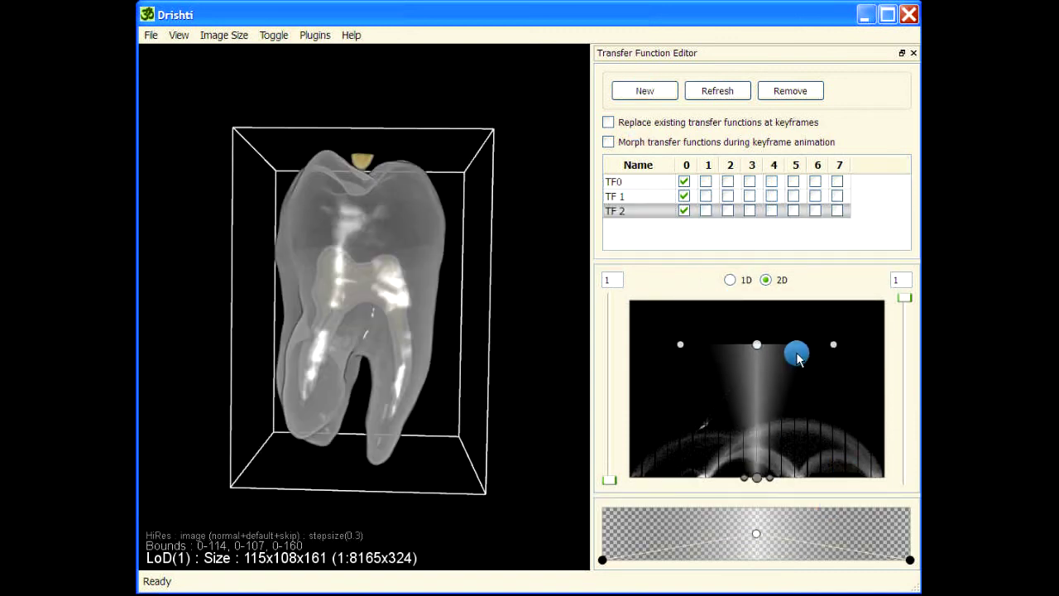
left_click_drag(831, 344, 802, 444)
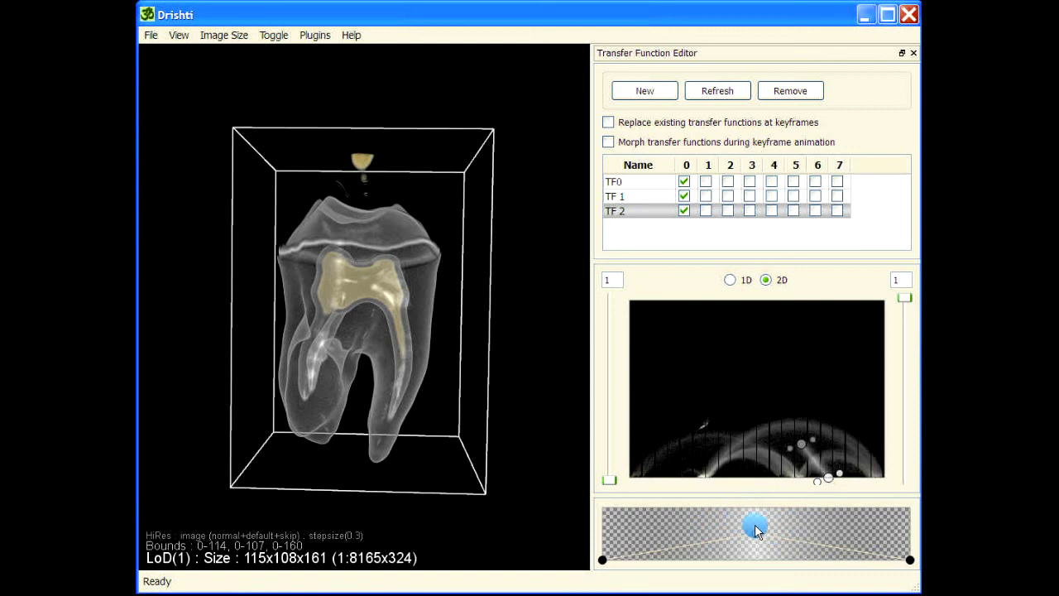
Apply the red colour gradient to transfer function TF 2
double_click(755, 530)
left_click(603, 278)
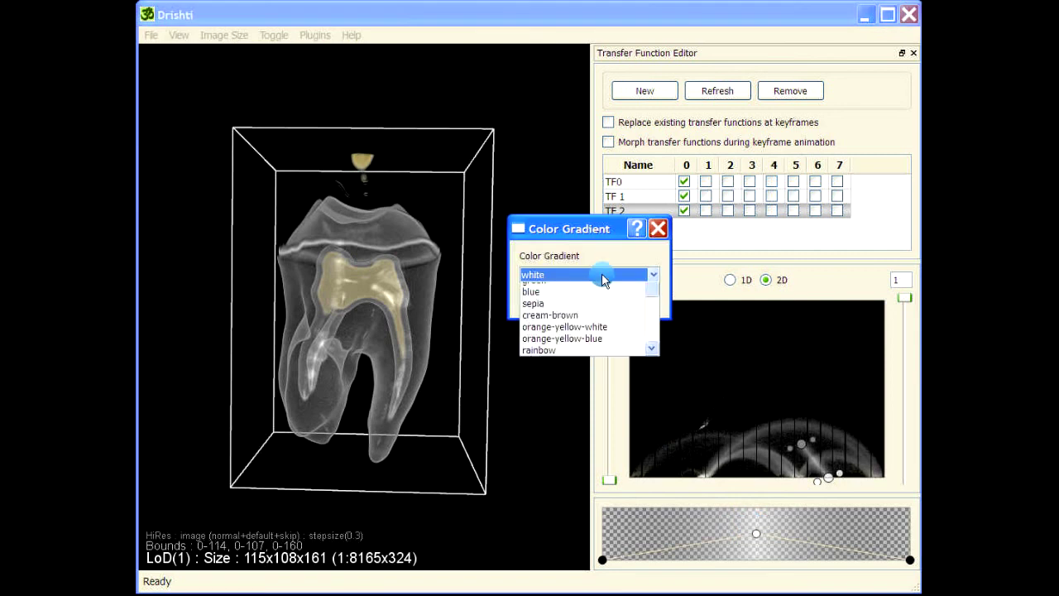
mouse_move(649, 304)
left_mouse_down()
mouse_move(645, 348)
mouse_move(645, 292)
left_mouse_up()
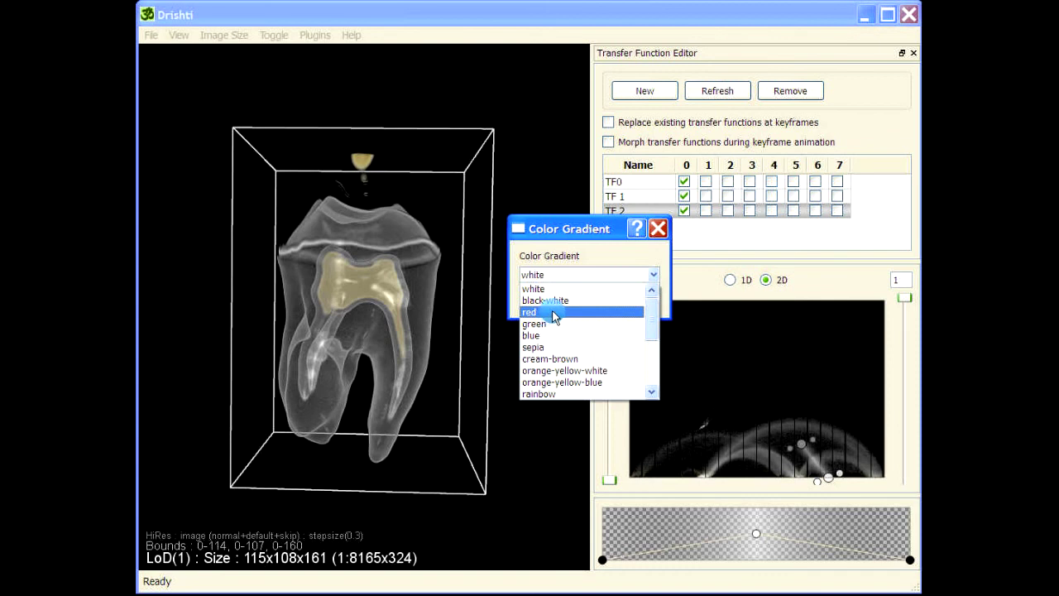
scroll(556, 313, "down", 1)
scroll(550, 310, "up", 1)
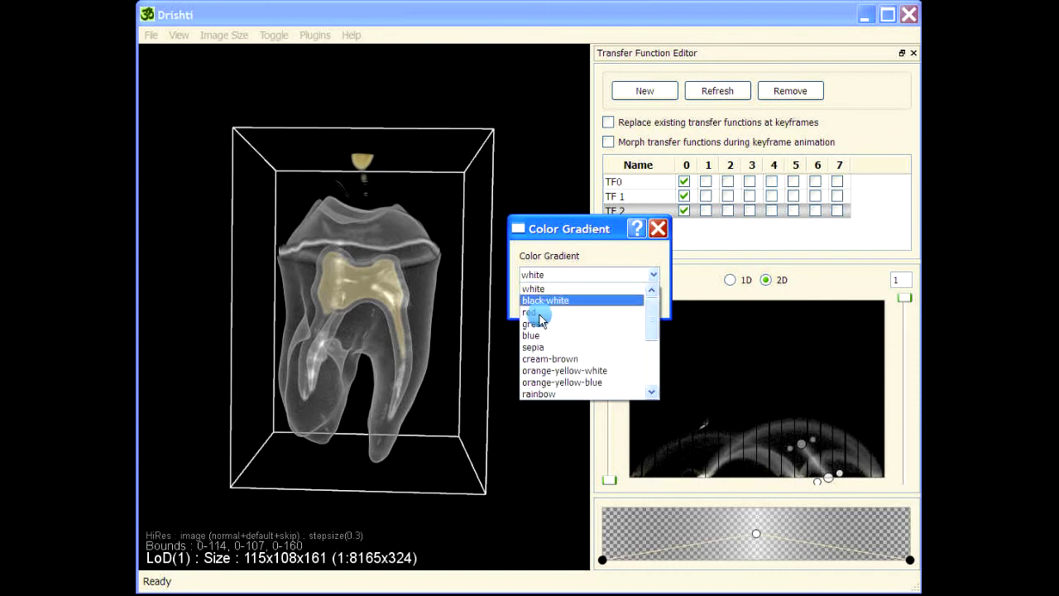
left_click(537, 314)
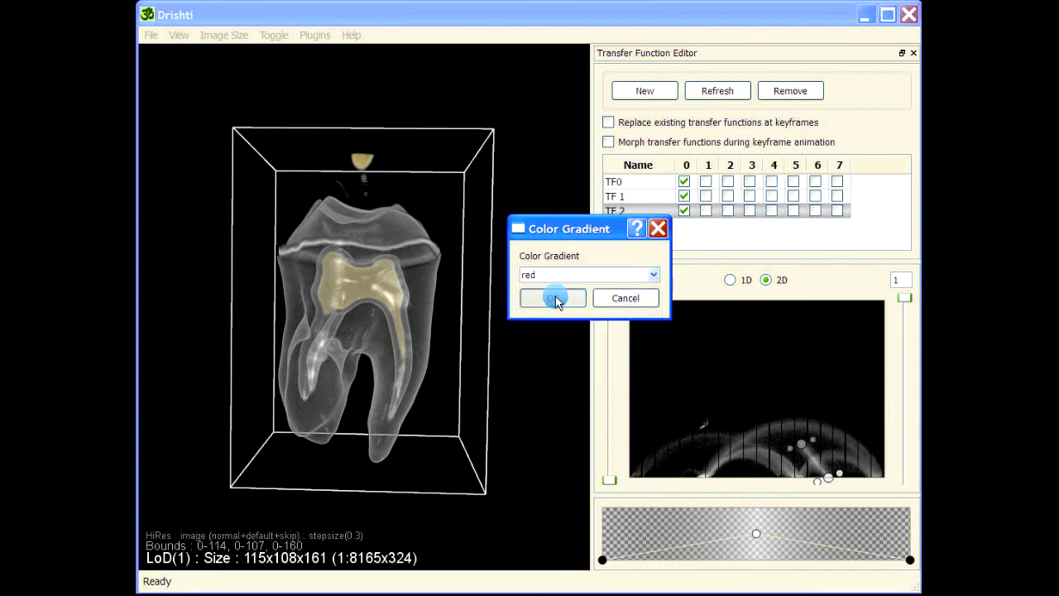
left_click(551, 298)
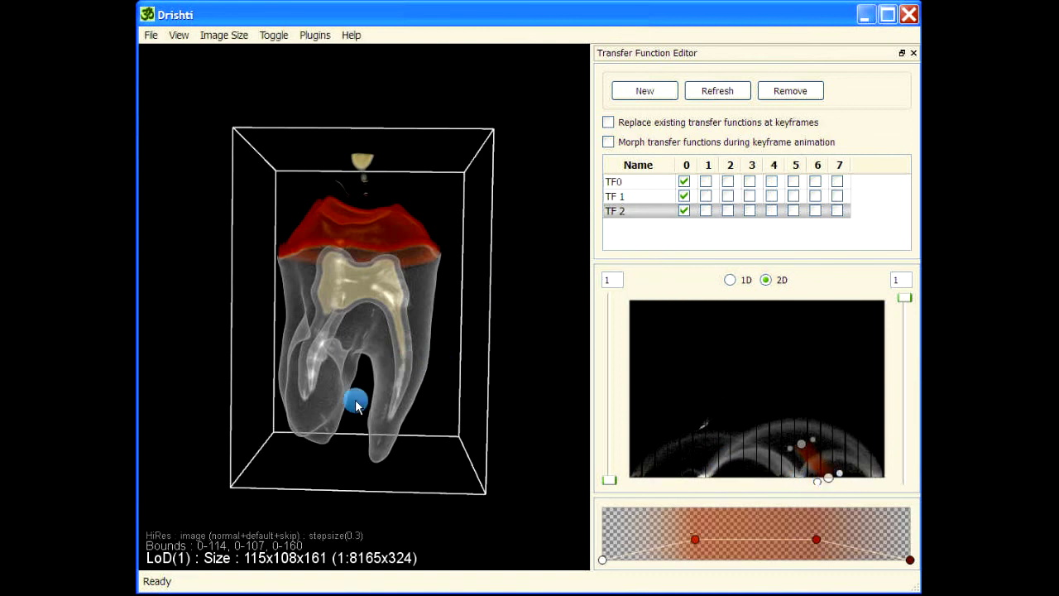
Add a fourth transfer function and reshape it into a short, narrow band on the crest of the large outer arch
left_click_drag(297, 428, 461, 421)
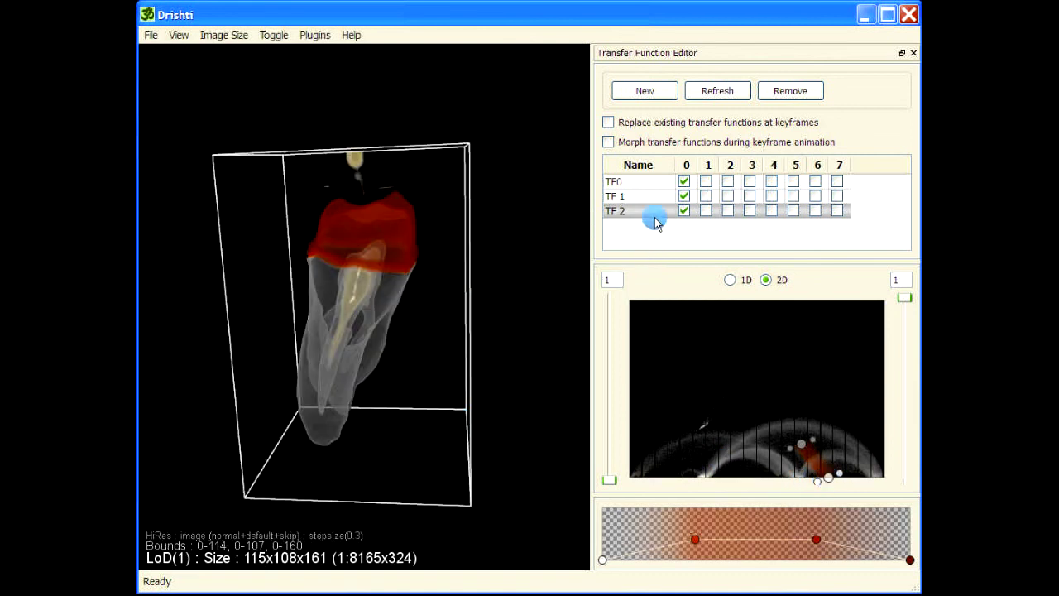
left_click(639, 91)
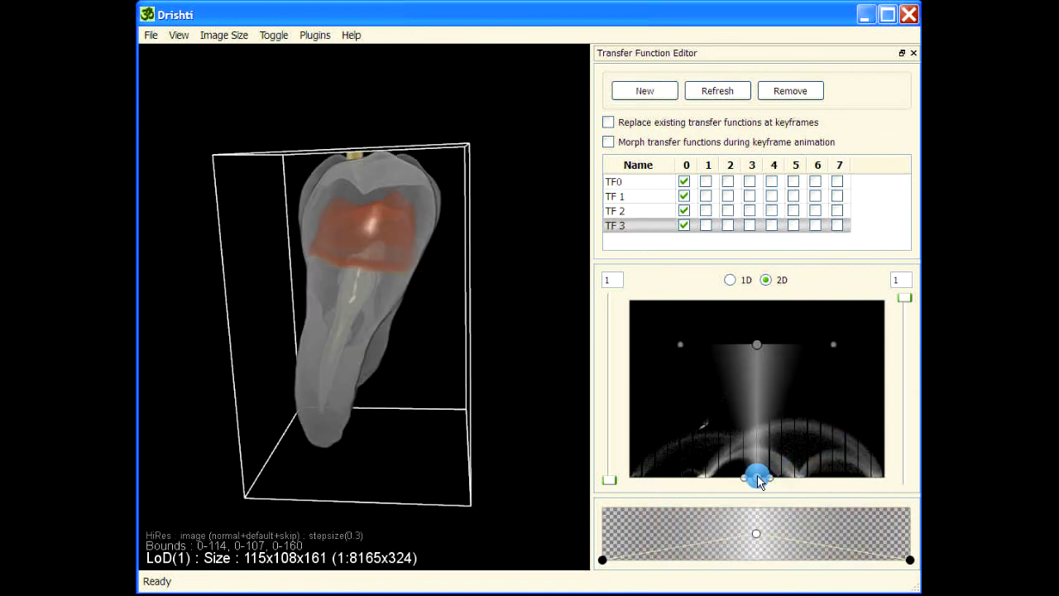
left_click_drag(757, 480, 758, 400)
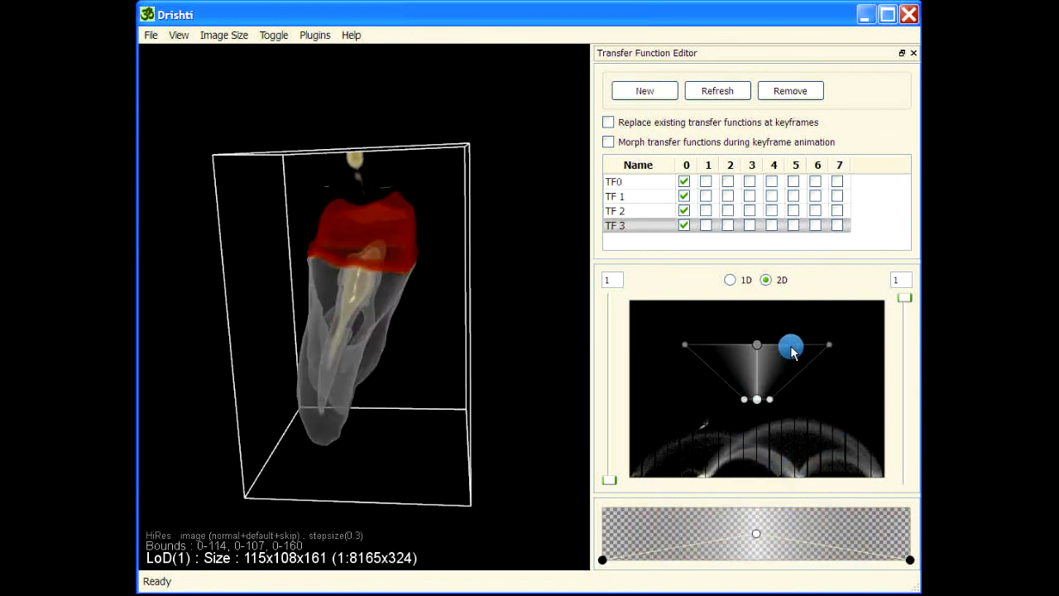
left_click_drag(791, 352, 799, 435)
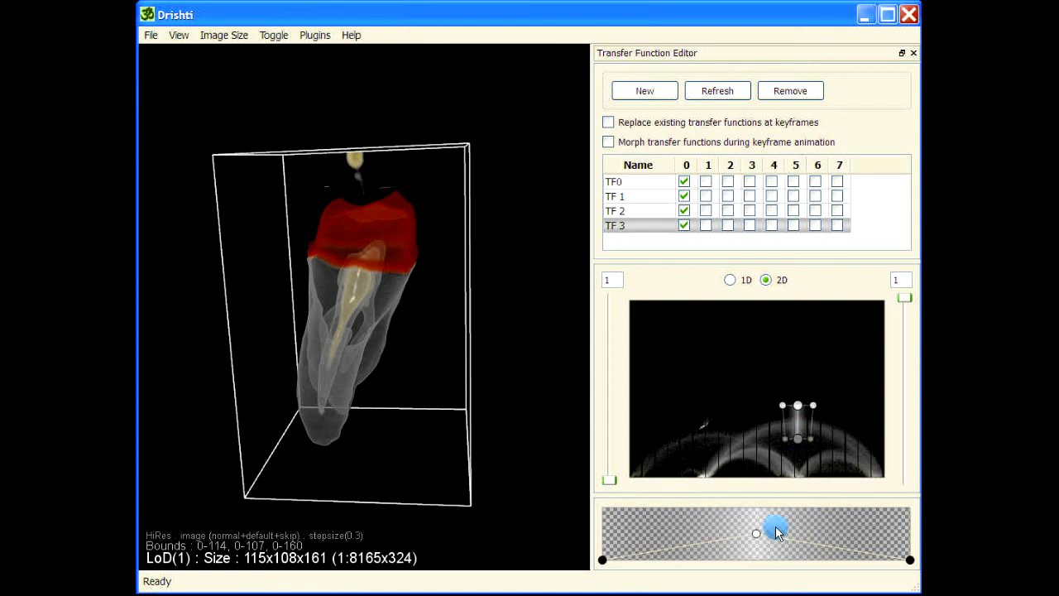
Apply the green colour gradient to transfer function TF 3
double_click(776, 533)
left_click(551, 274)
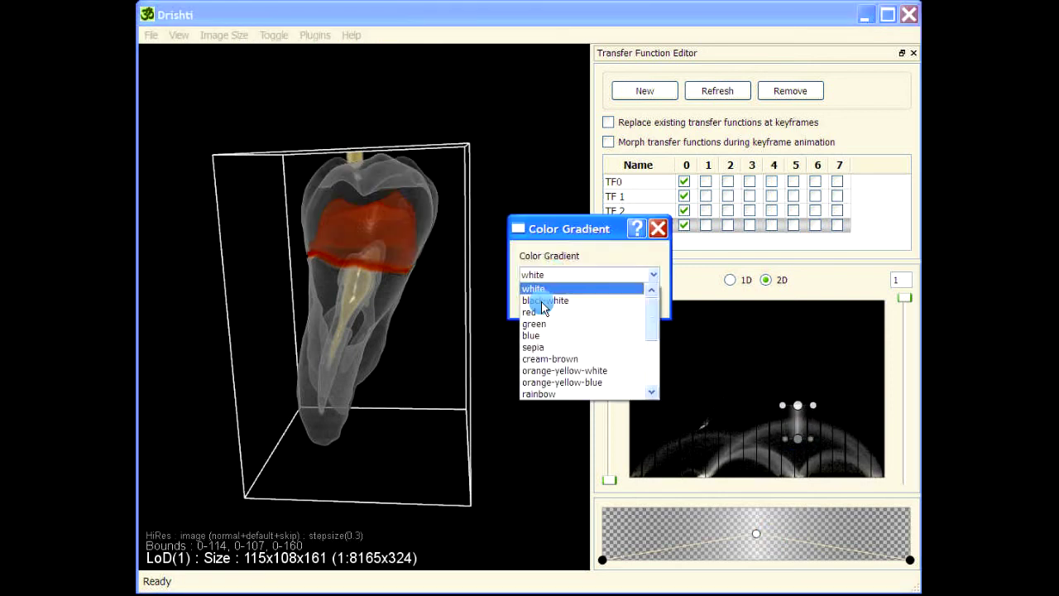
left_click(534, 324)
left_click(556, 297)
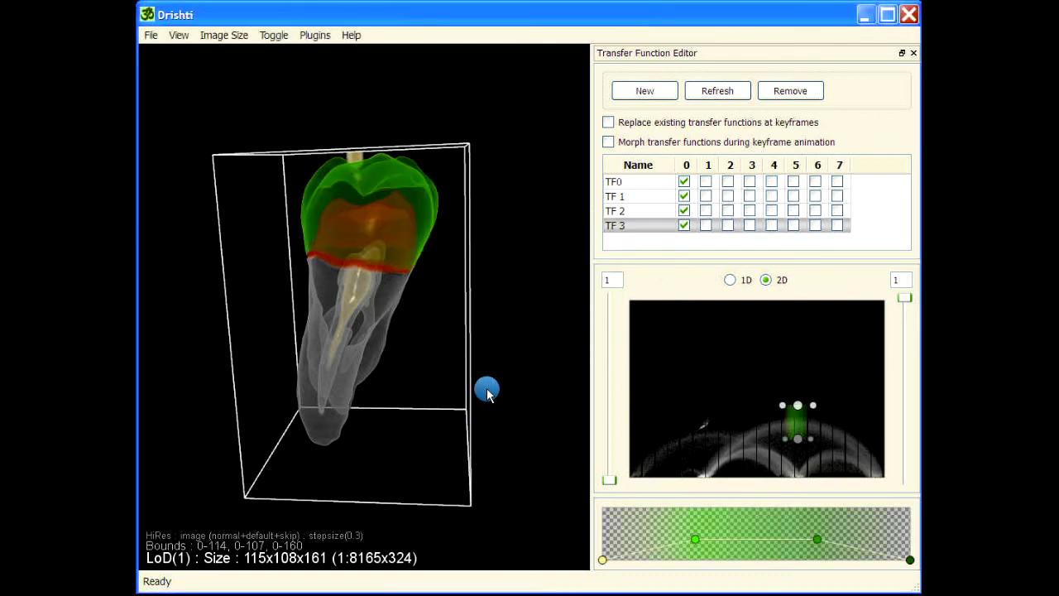
Rotate the tooth volume to its broad side and examine the green, red, cream and grey layers from slightly different angles
left_click_drag(486, 392, 469, 430)
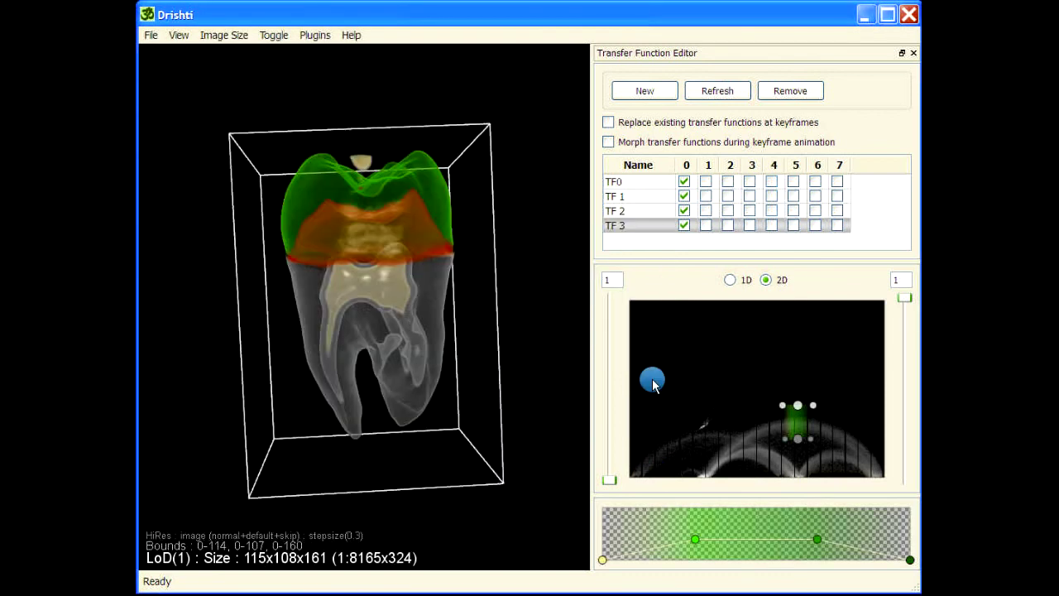
left_click_drag(322, 447, 456, 338)
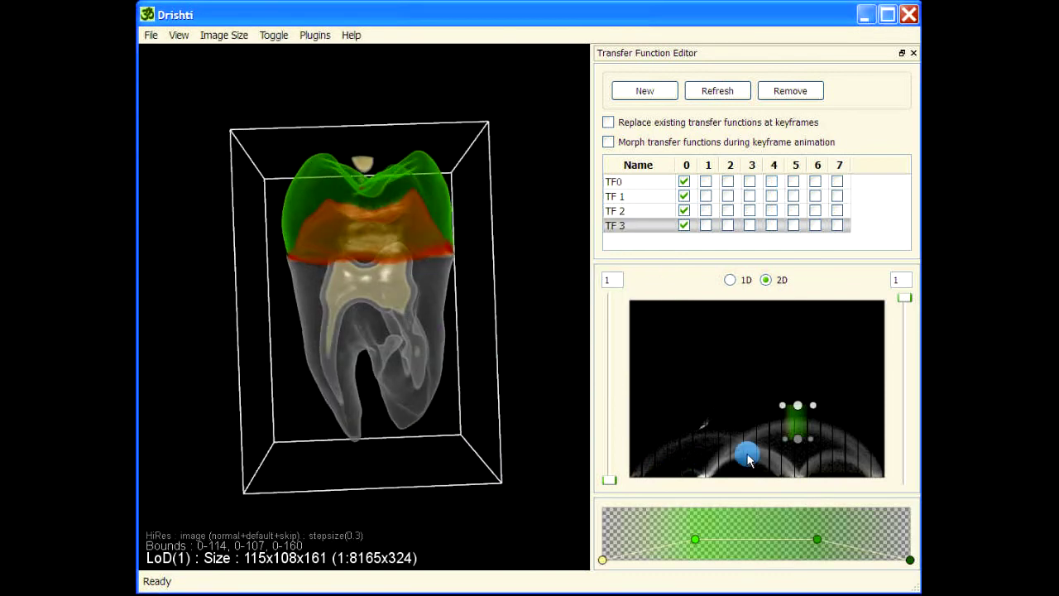
left_click_drag(229, 230, 466, 245)
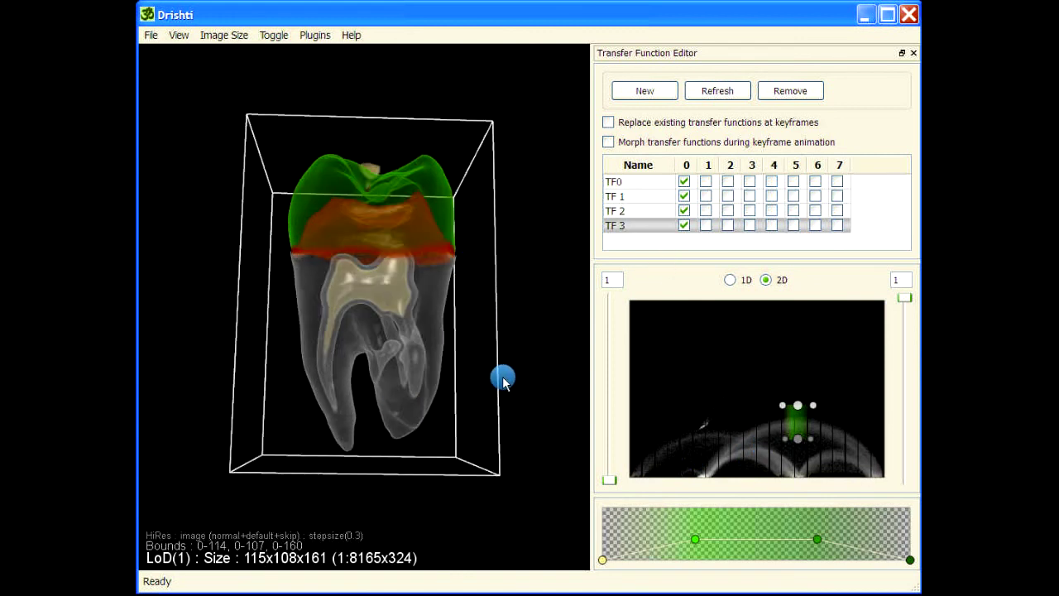
left_click_drag(361, 511, 539, 323)
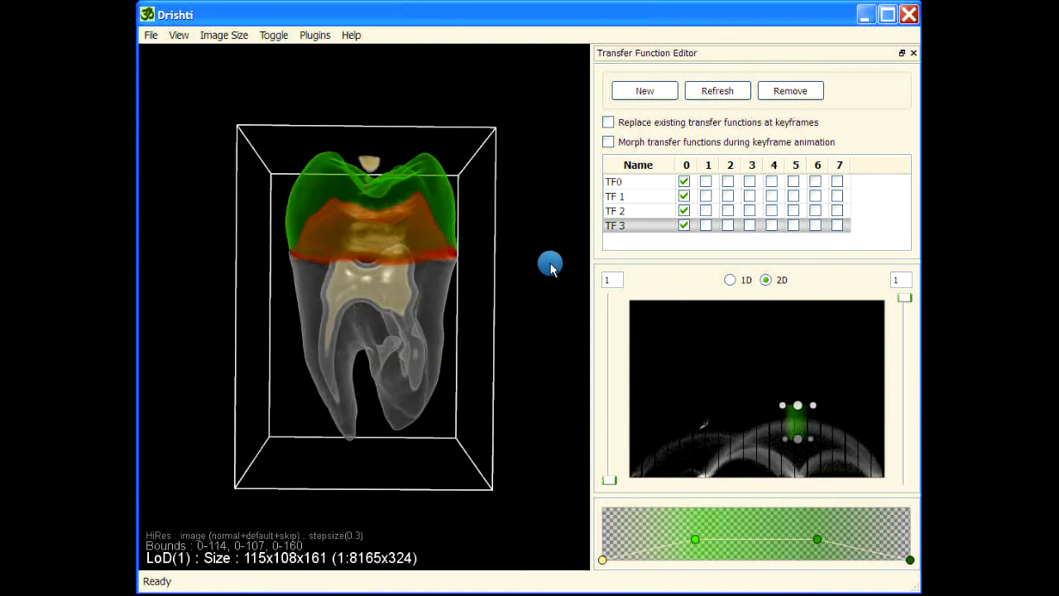